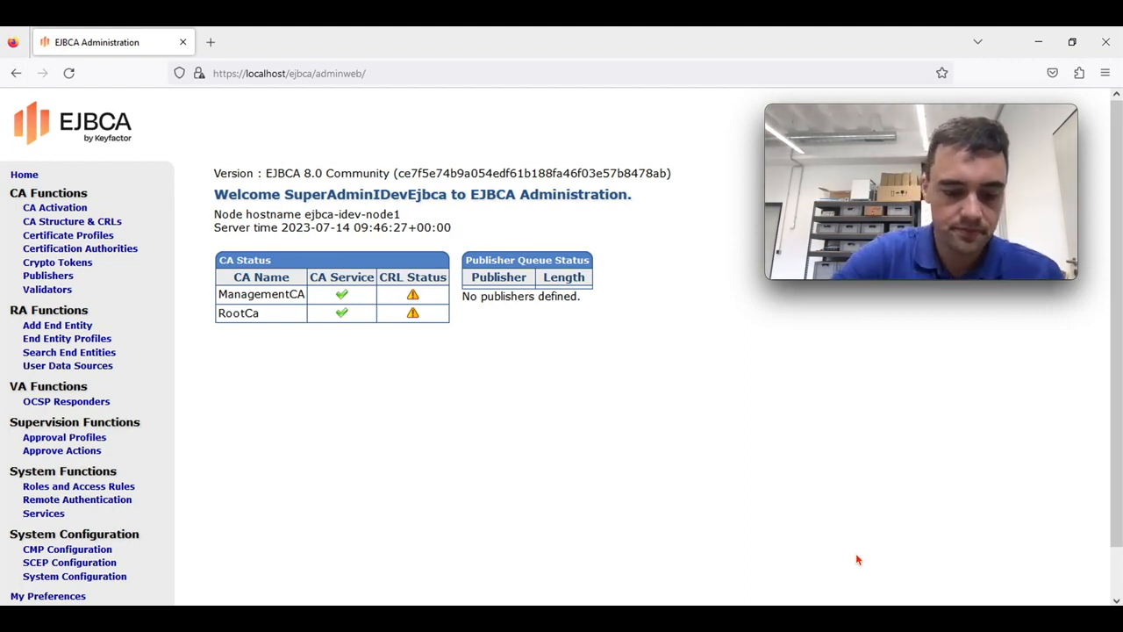
Go to Crypto Tokens under CA Functions to see the existing tokens
left_click(90, 270)
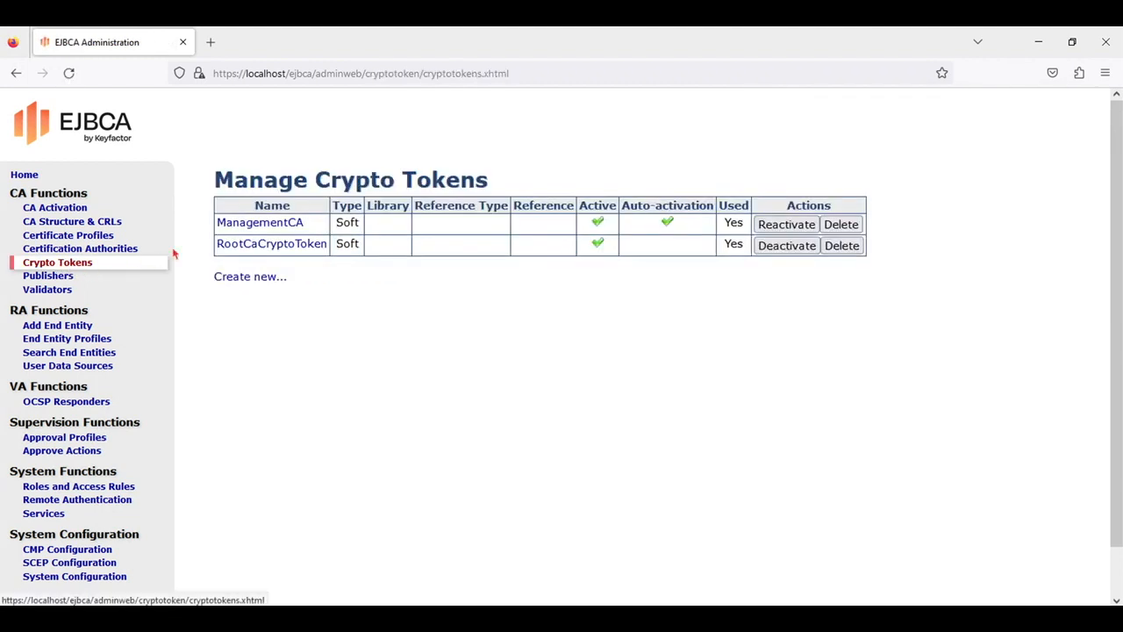
Save a SOFT crypto token IDevIdCa-CryptoToken with auto-activation, allowed export, and an authentication code
left_click(246, 277)
left_click(641, 212)
type("I")
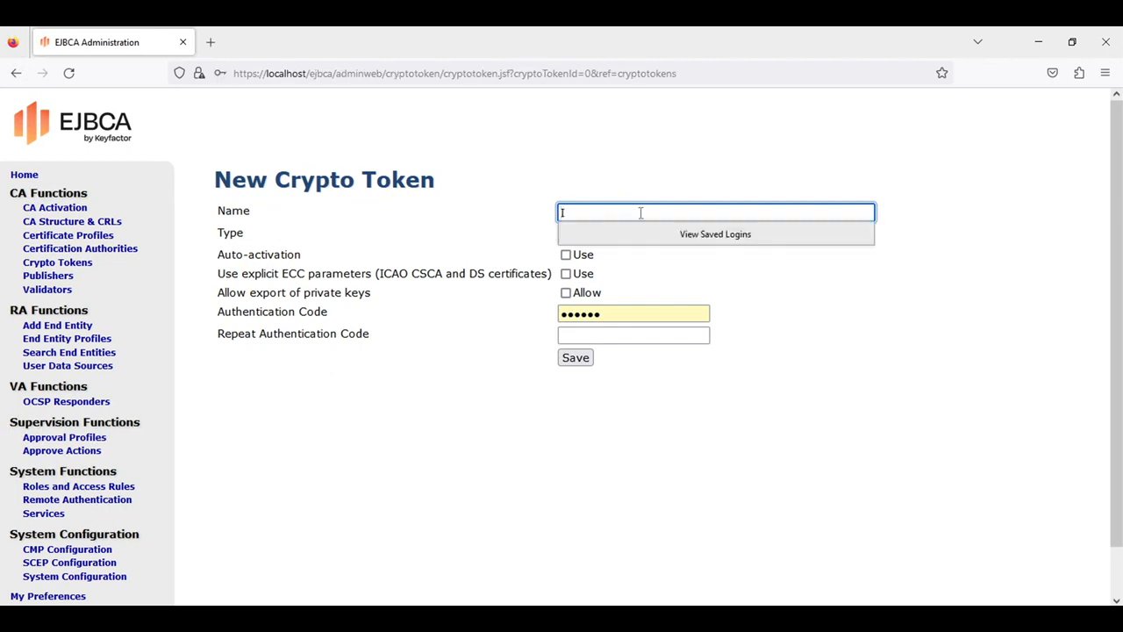
type("DevIdCa-CryptoToken")
left_click(667, 274)
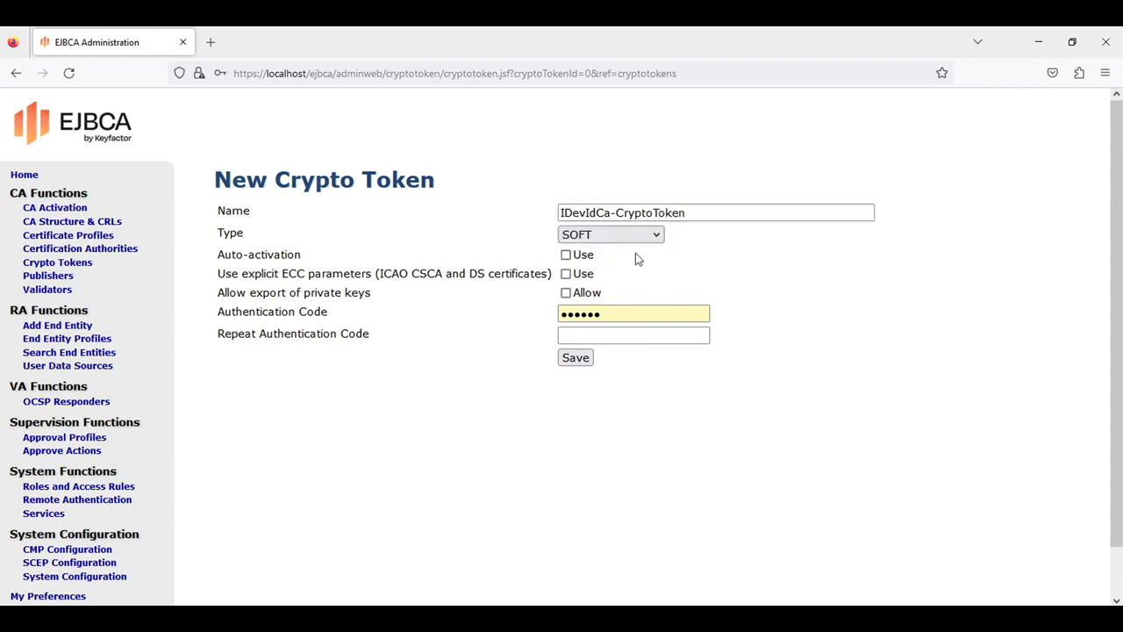
left_click(566, 255)
left_click(566, 293)
double_click(609, 314)
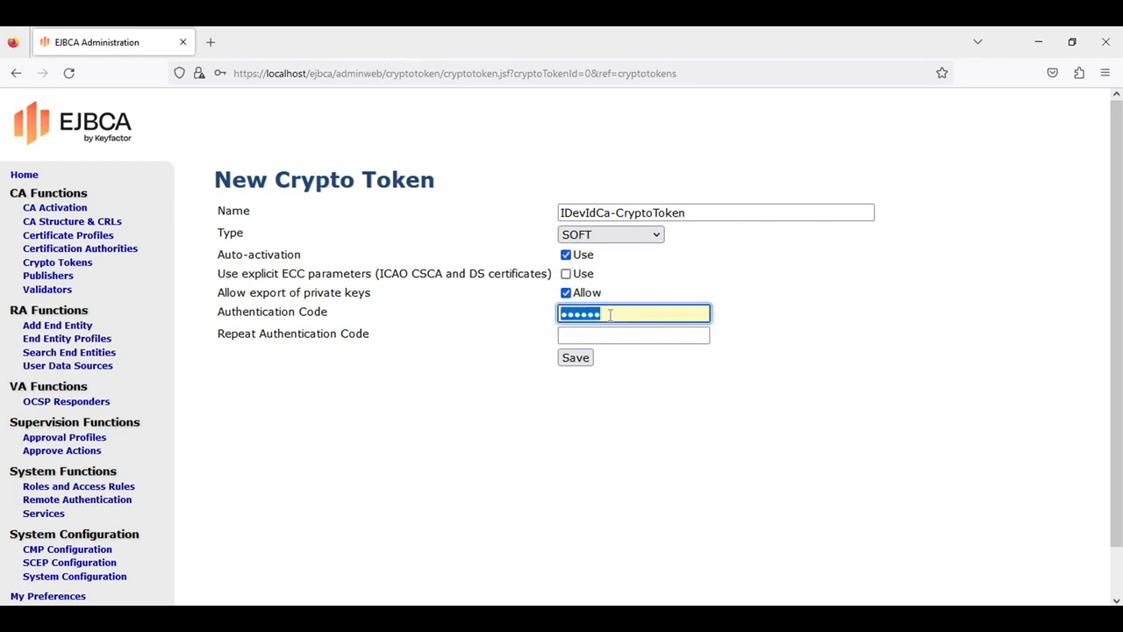
type("foo123")
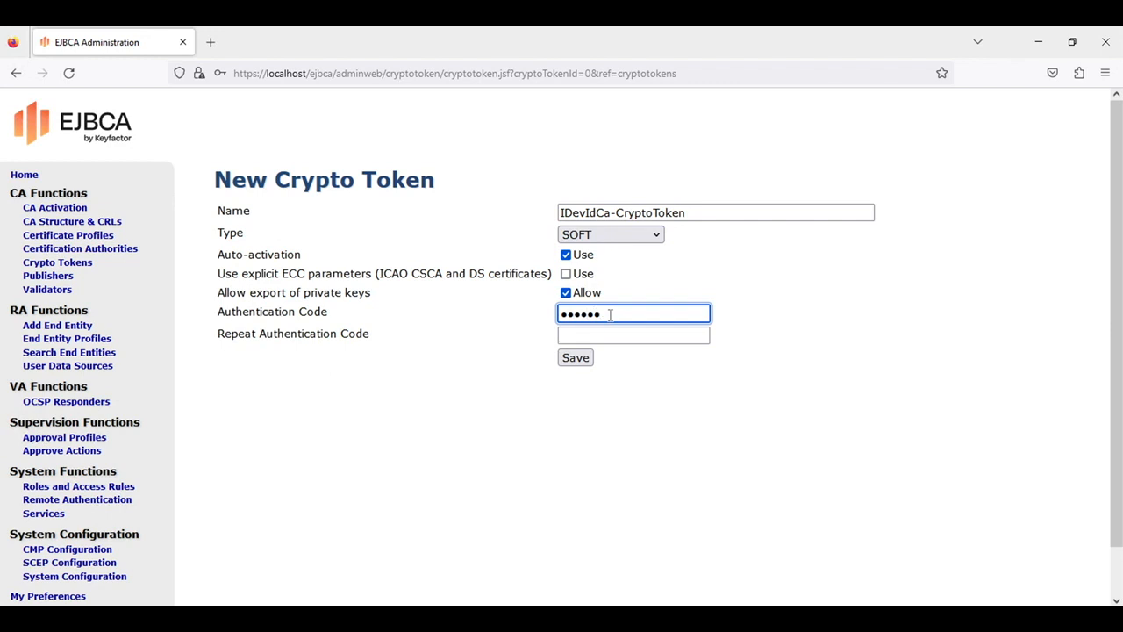
left_click(664, 340)
type("foo123")
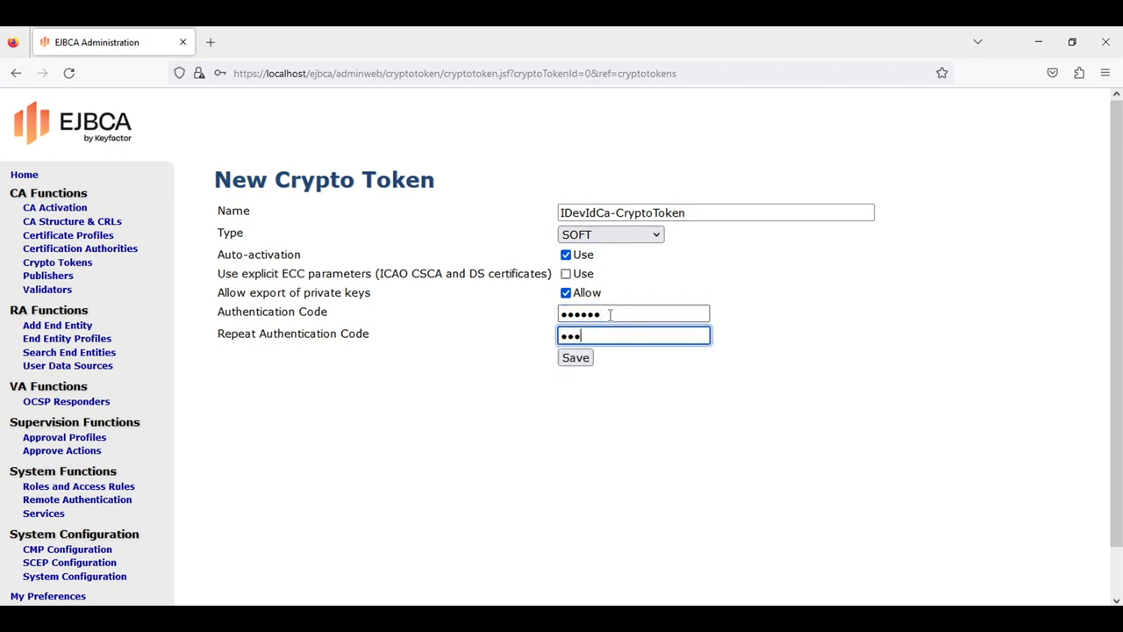
left_click(581, 359)
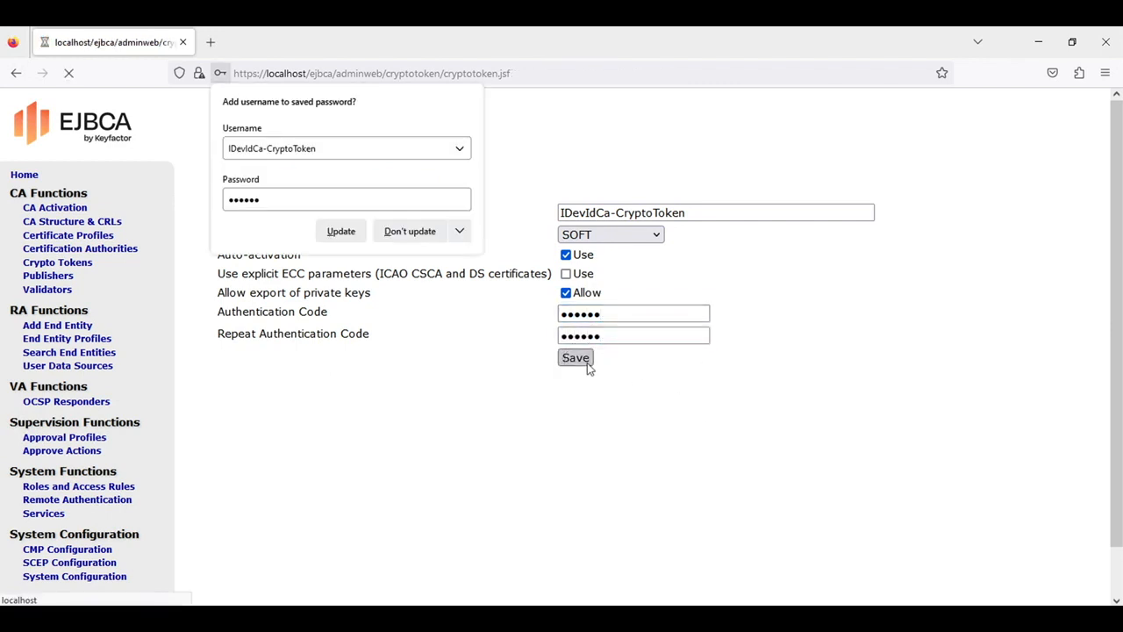
left_click(429, 318)
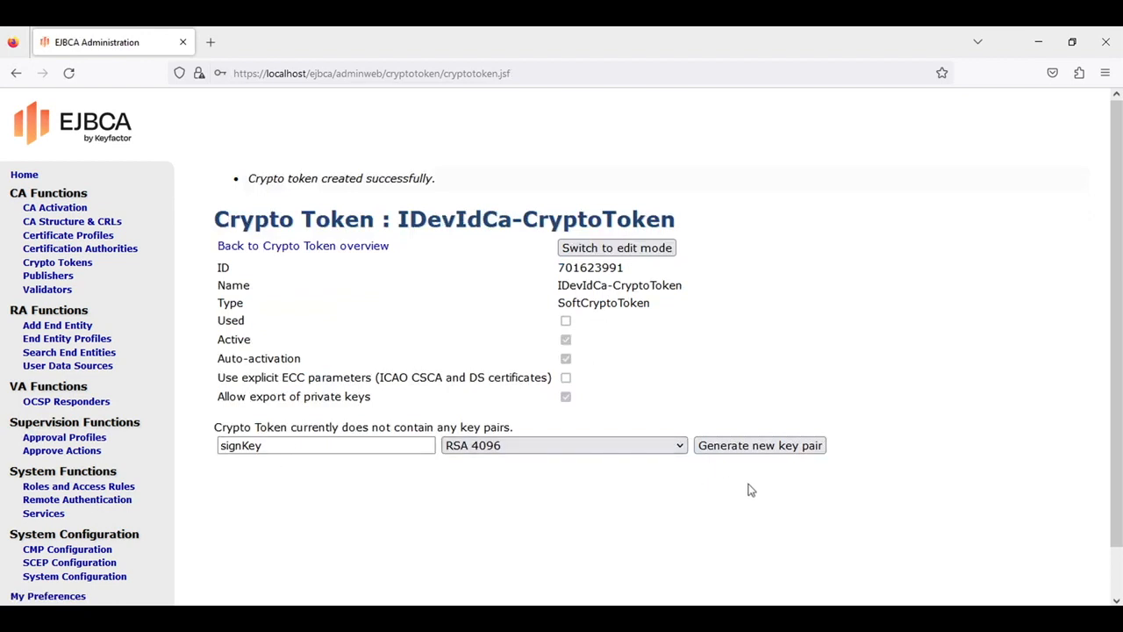
Generate the RSA 4096 key pairs signKey and encryptKey
left_click(805, 449)
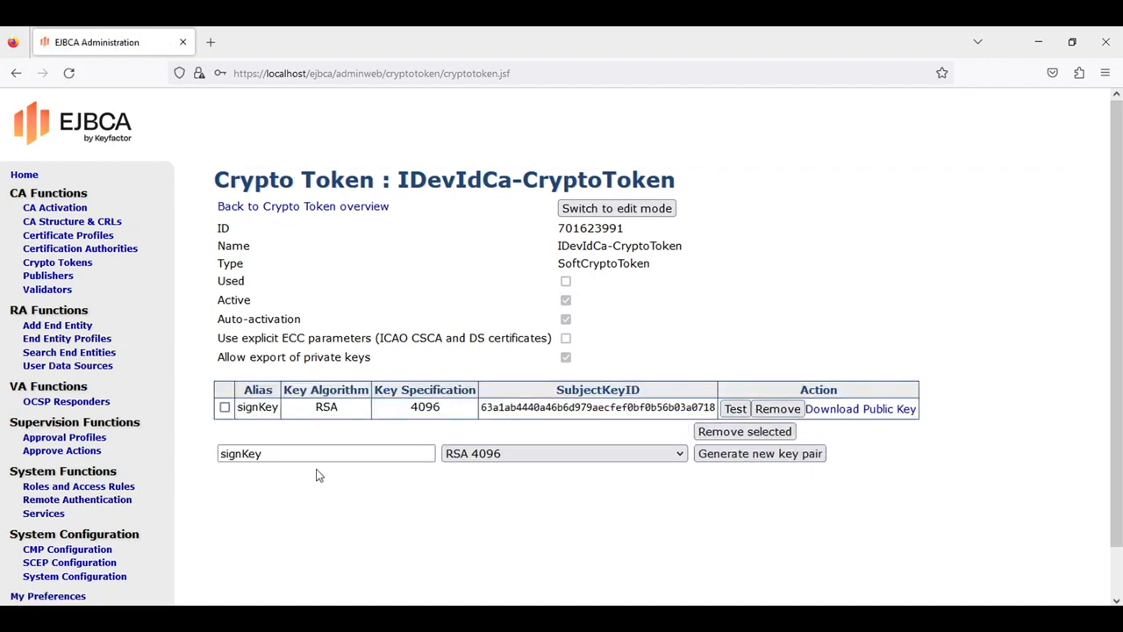
left_click_drag(244, 454, 197, 454)
type("encrypt")
left_click(599, 568)
left_click(784, 465)
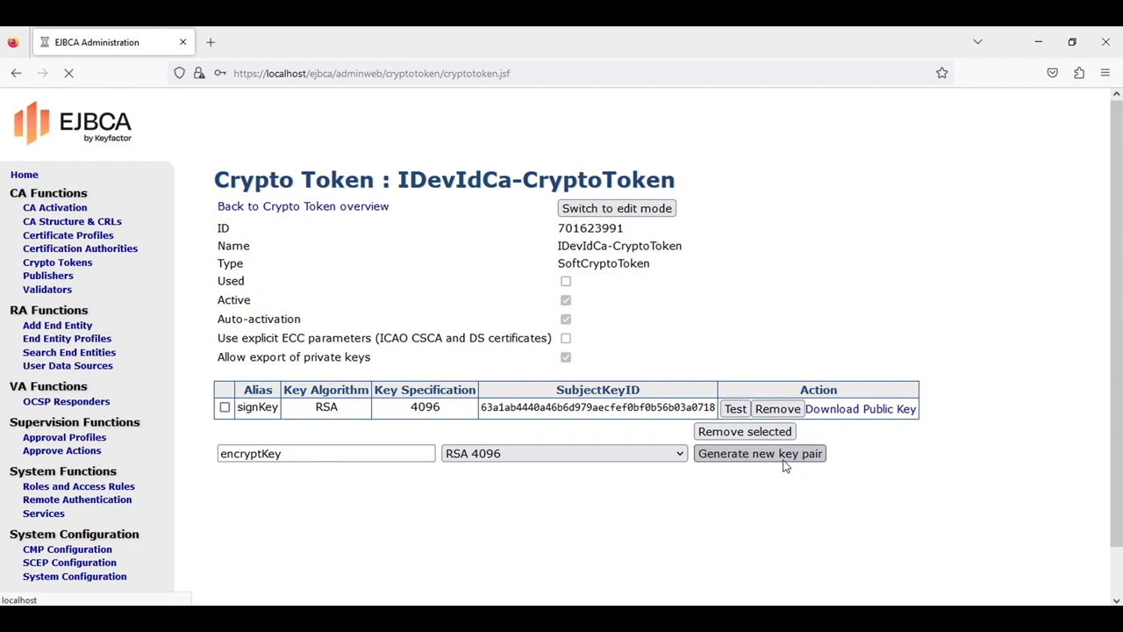
Generate a third key pair, testKey, as RSA 2048
left_click(239, 475)
left_click_drag(239, 474, 196, 474)
key("BackSpace")
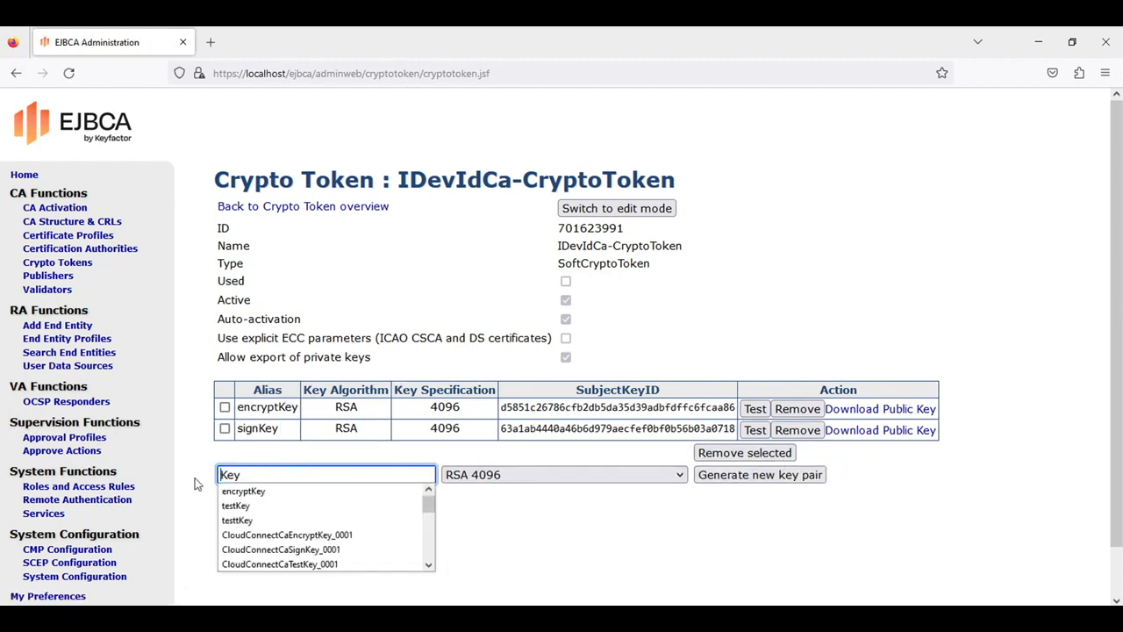
type("test")
left_click(616, 481)
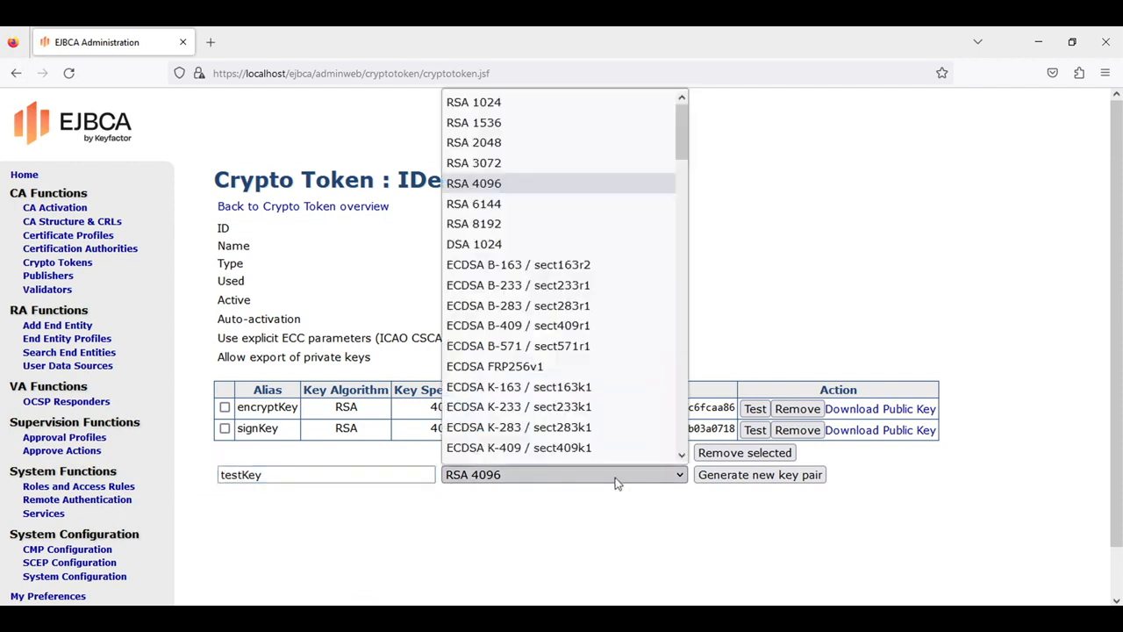
left_click(589, 145)
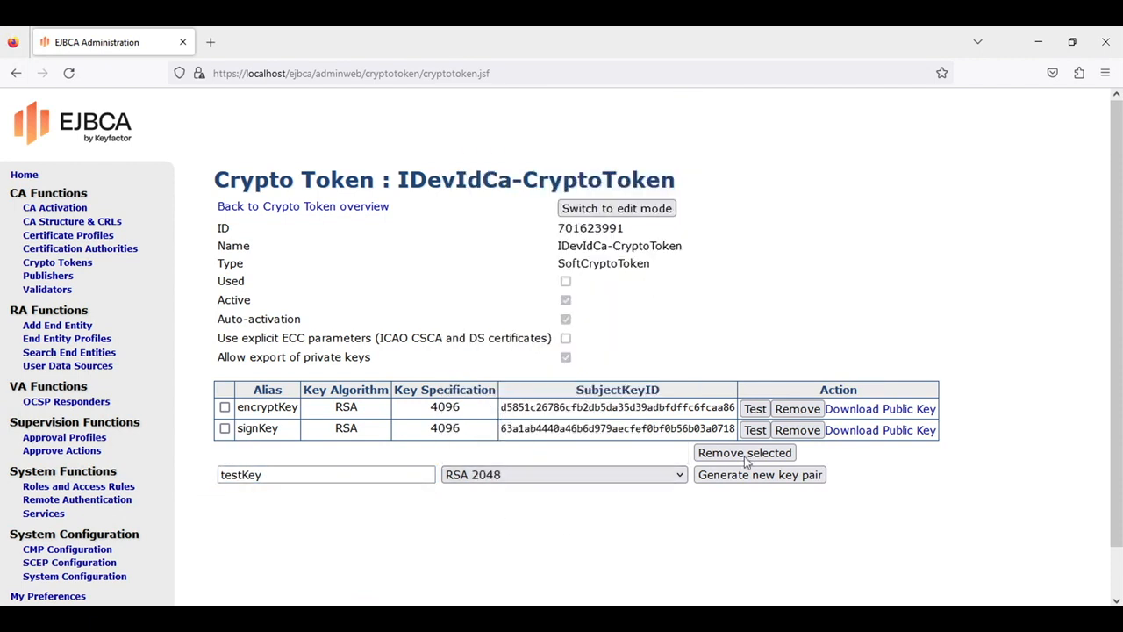
left_click(765, 479)
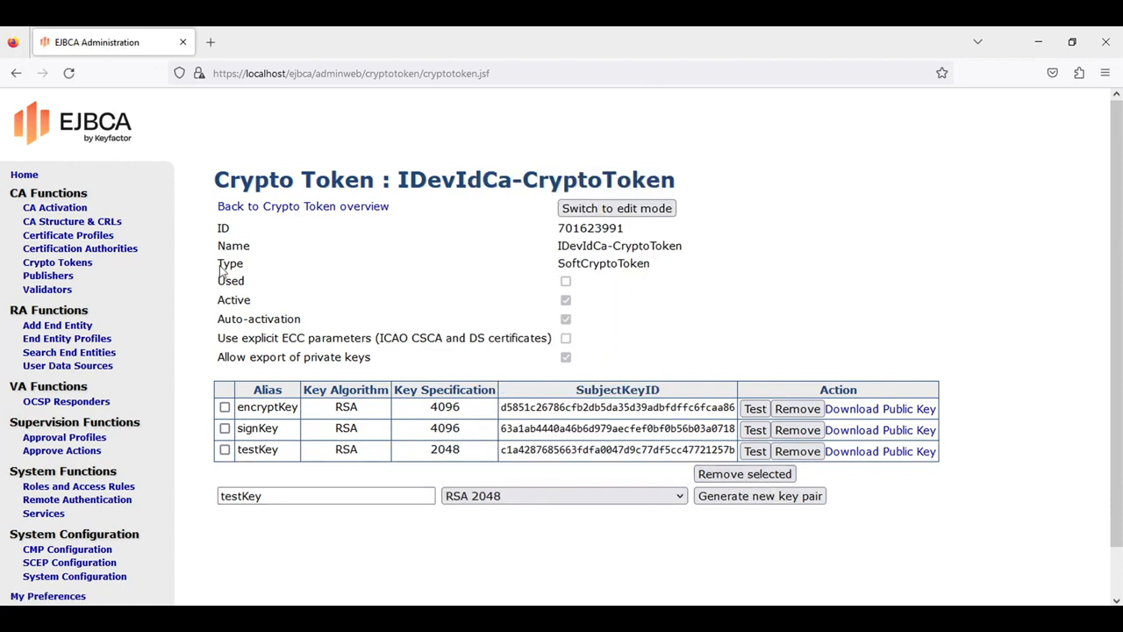
Add a new certificate profile named IssueingCaProfile-IDevId
left_click(87, 238)
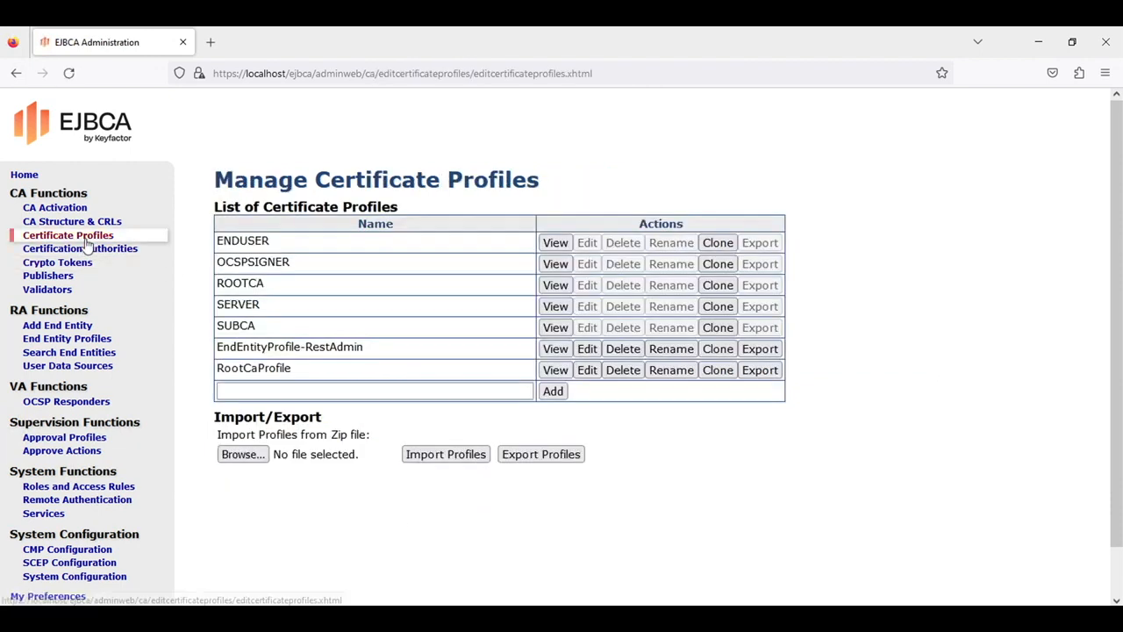
left_click(278, 392)
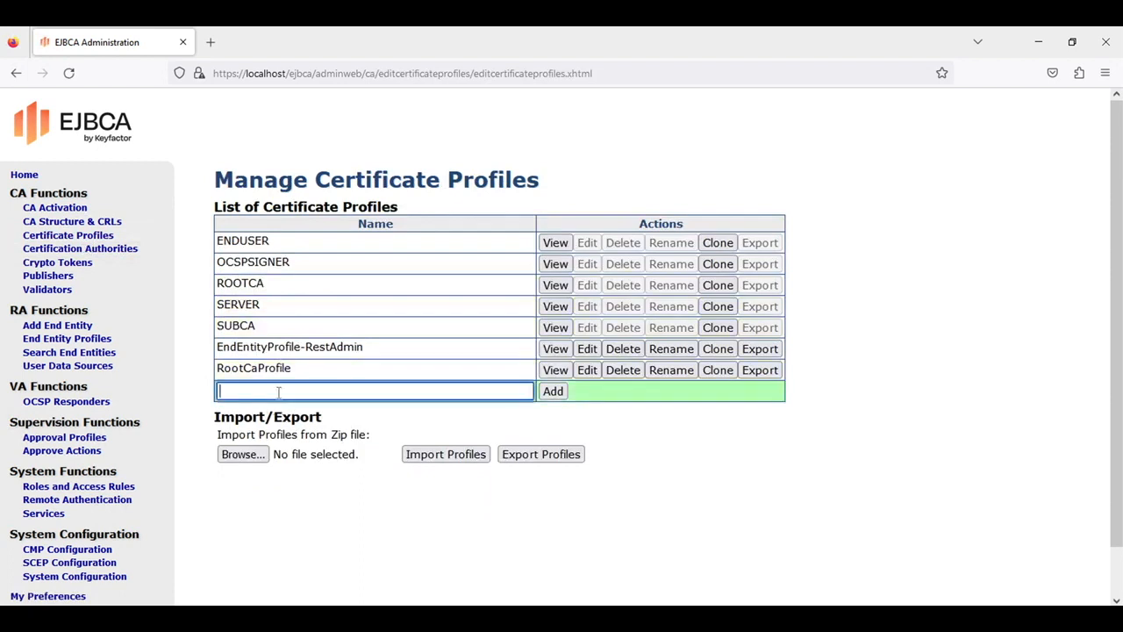
type("Is")
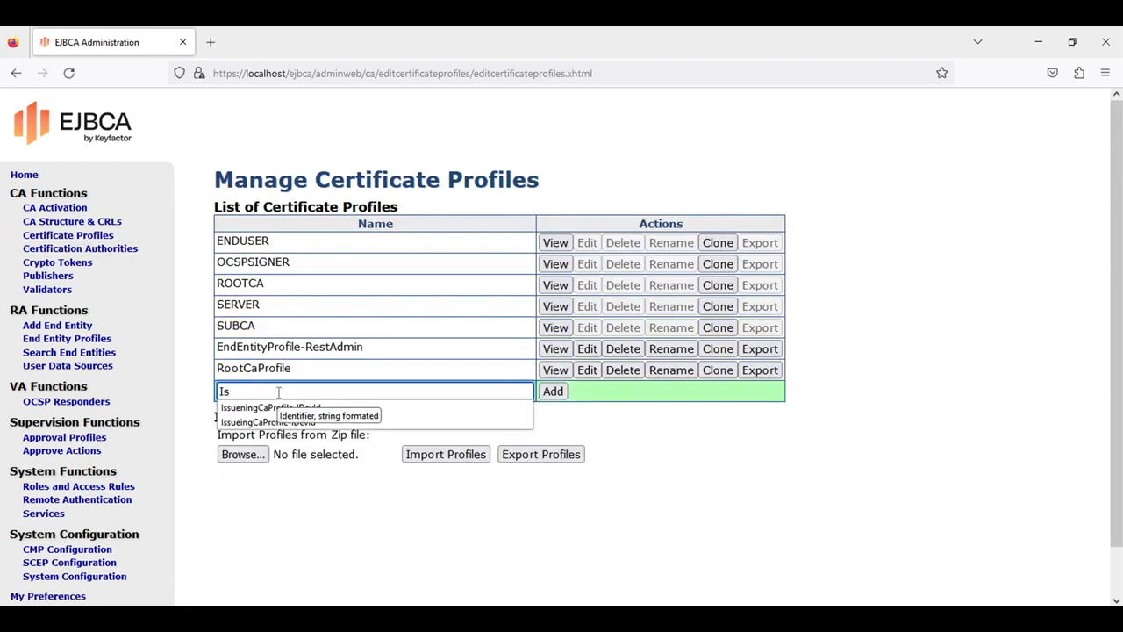
type("sueingC")
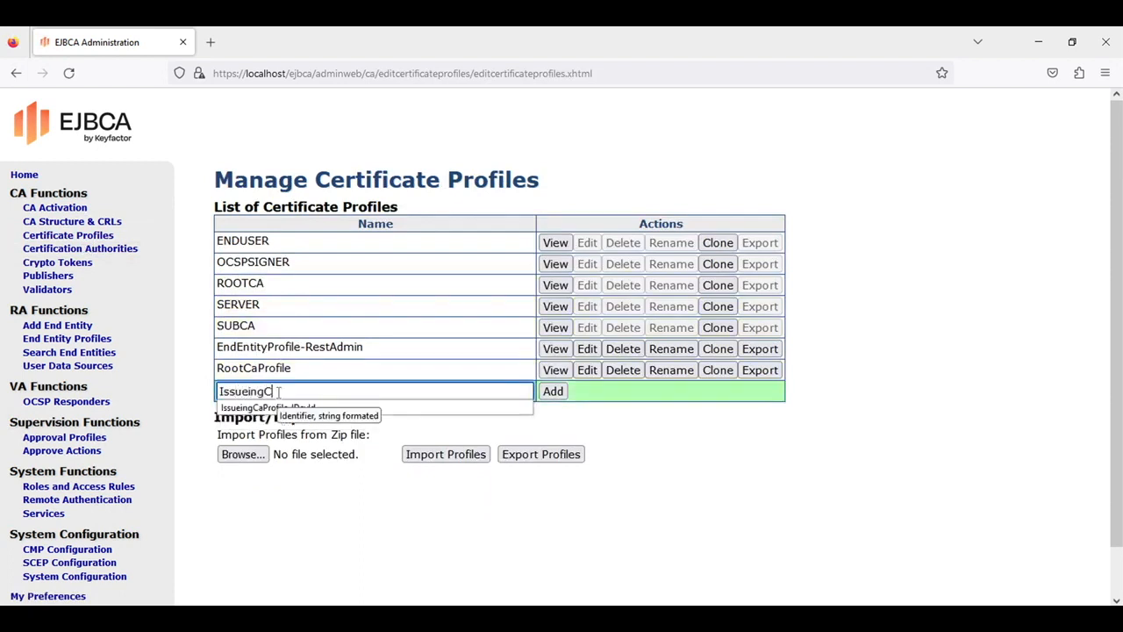
type("aProfile-IDevId")
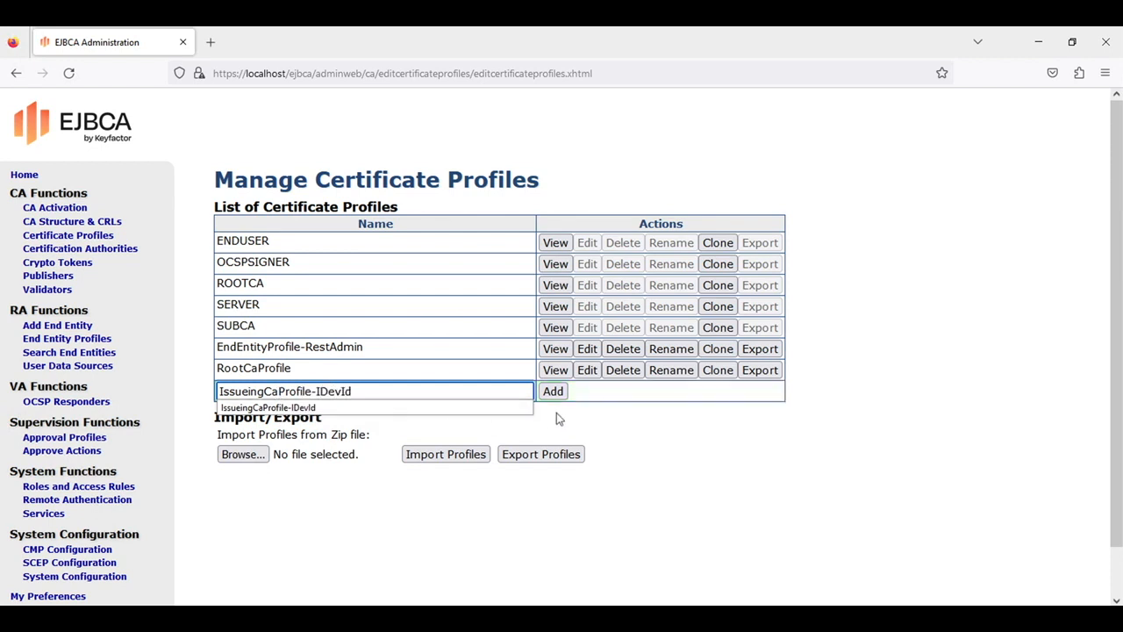
left_click(555, 393)
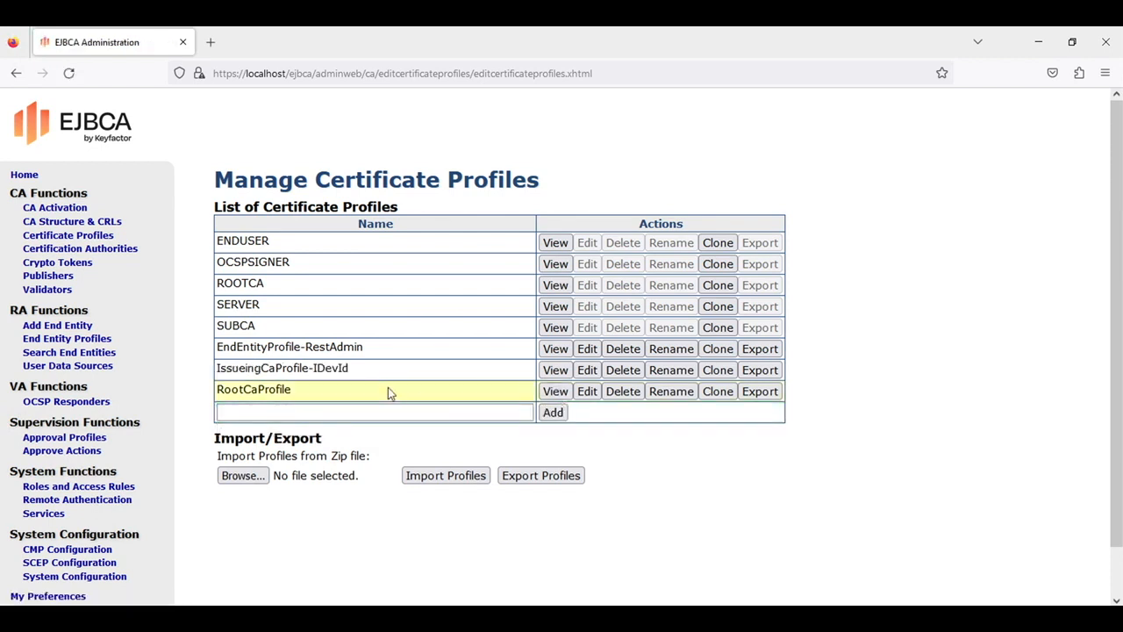
Make it a Sub CA profile allowing ECDSA and RSA, with 10y validity, and save
left_click(588, 370)
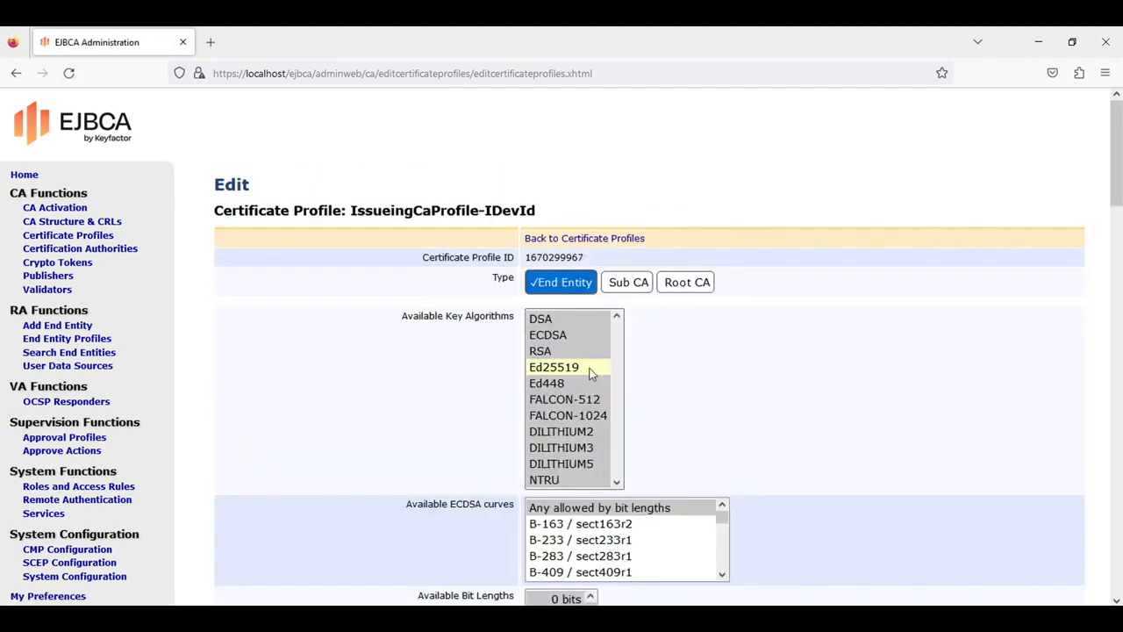
left_click(618, 283)
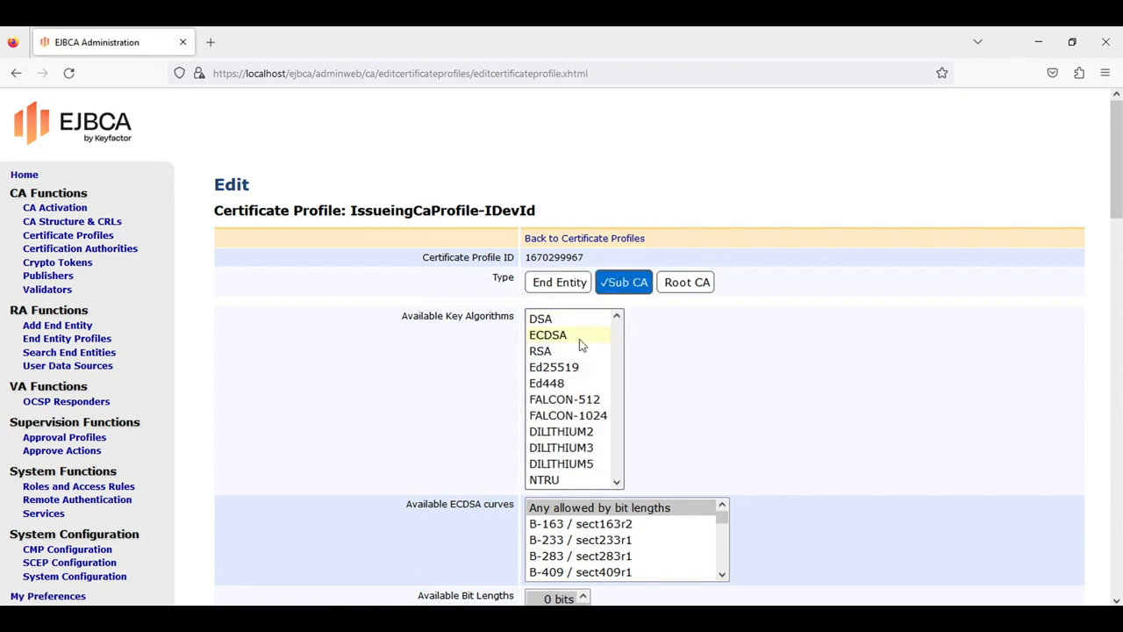
left_click_drag(575, 337, 553, 352)
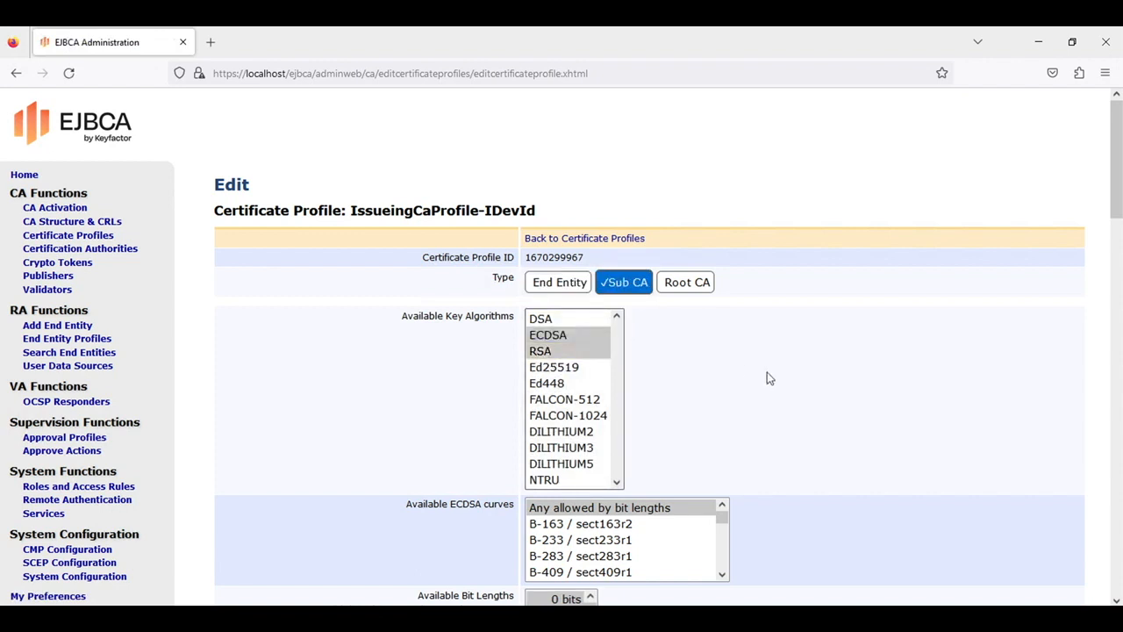
scroll(783, 385, "down", 5)
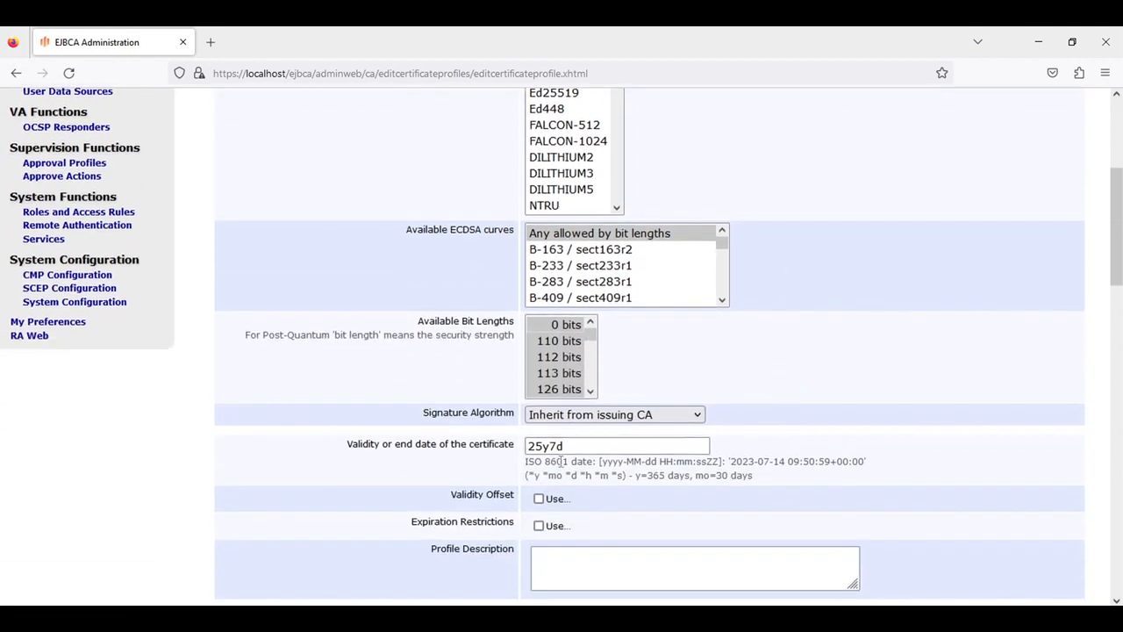
double_click(593, 449)
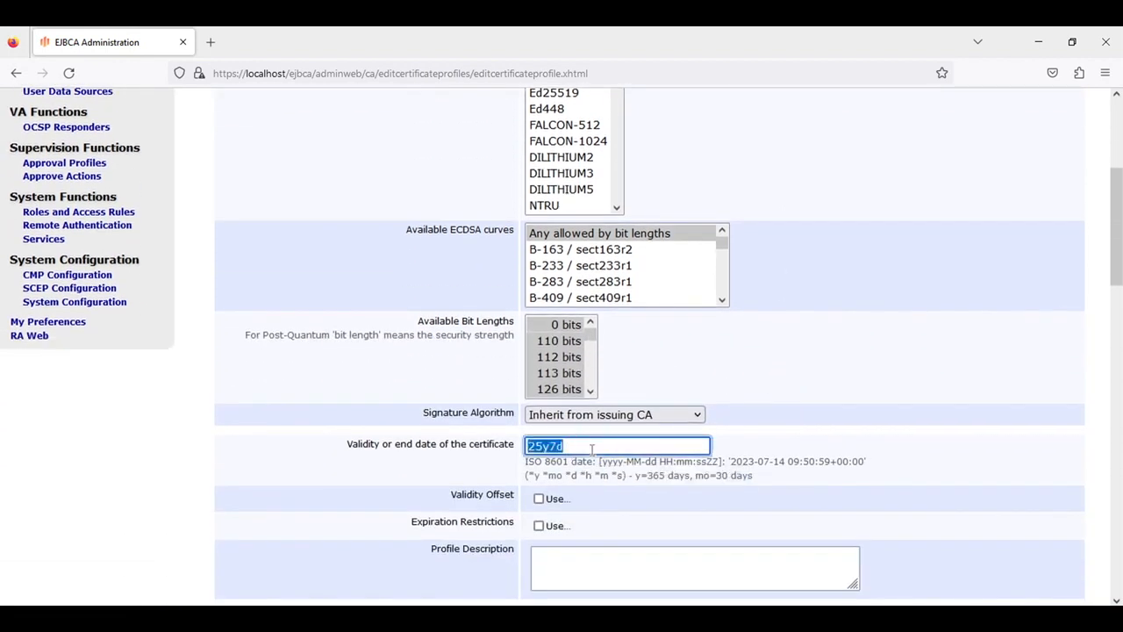
type("10y")
left_click(764, 373)
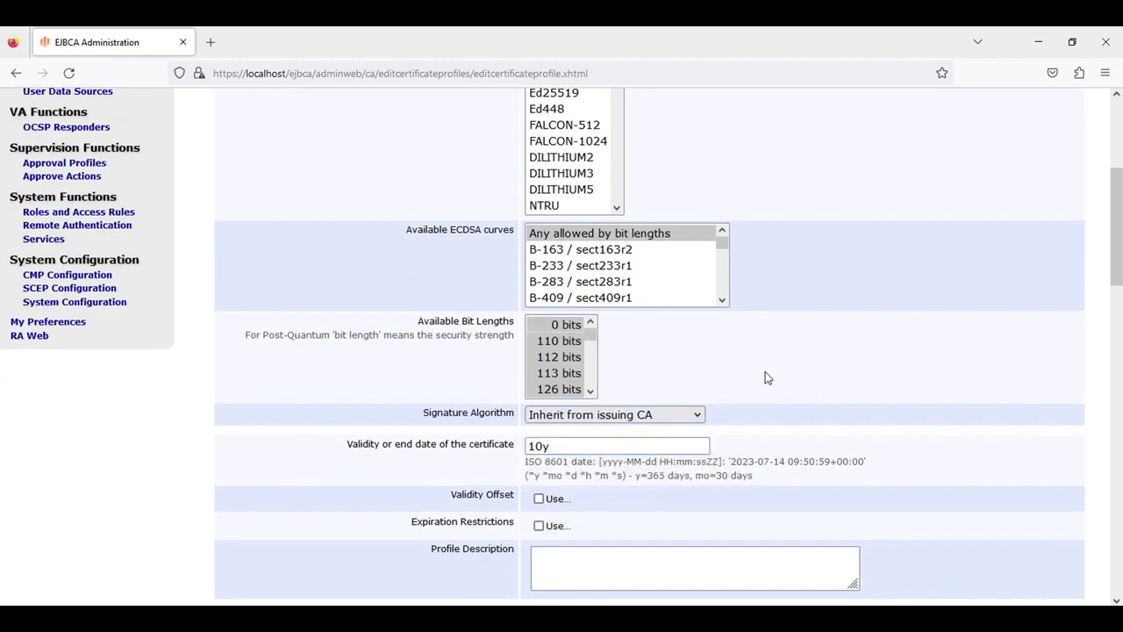
scroll(764, 378, "down", 5)
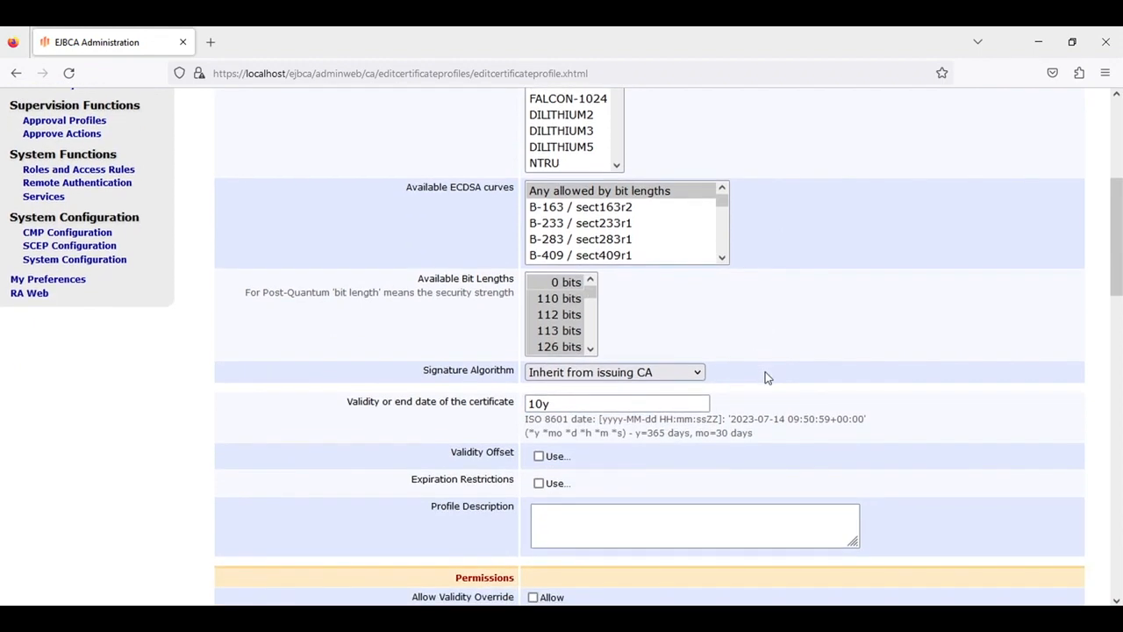
scroll(764, 377, "down", 7)
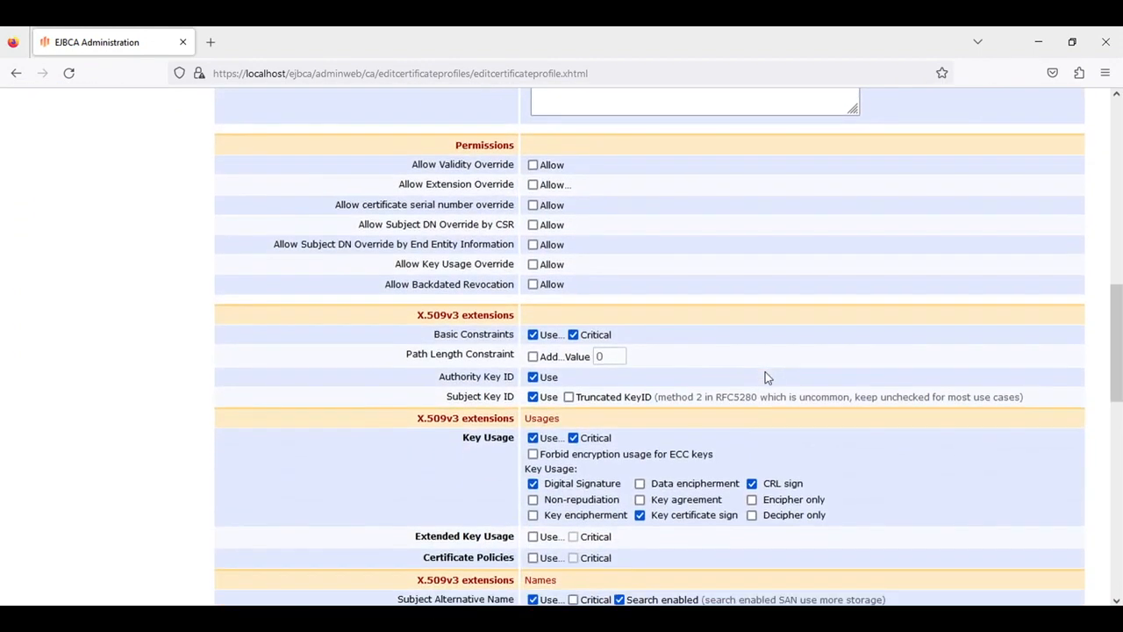
scroll(764, 377, "down", 15)
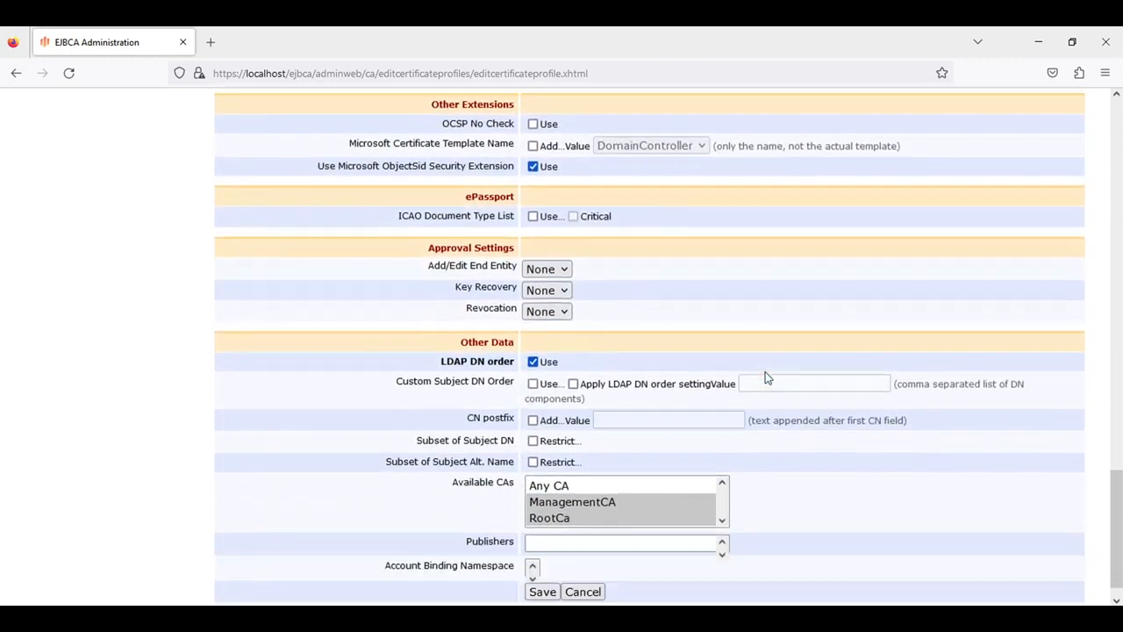
scroll(764, 378, "down", 1)
left_click(543, 565)
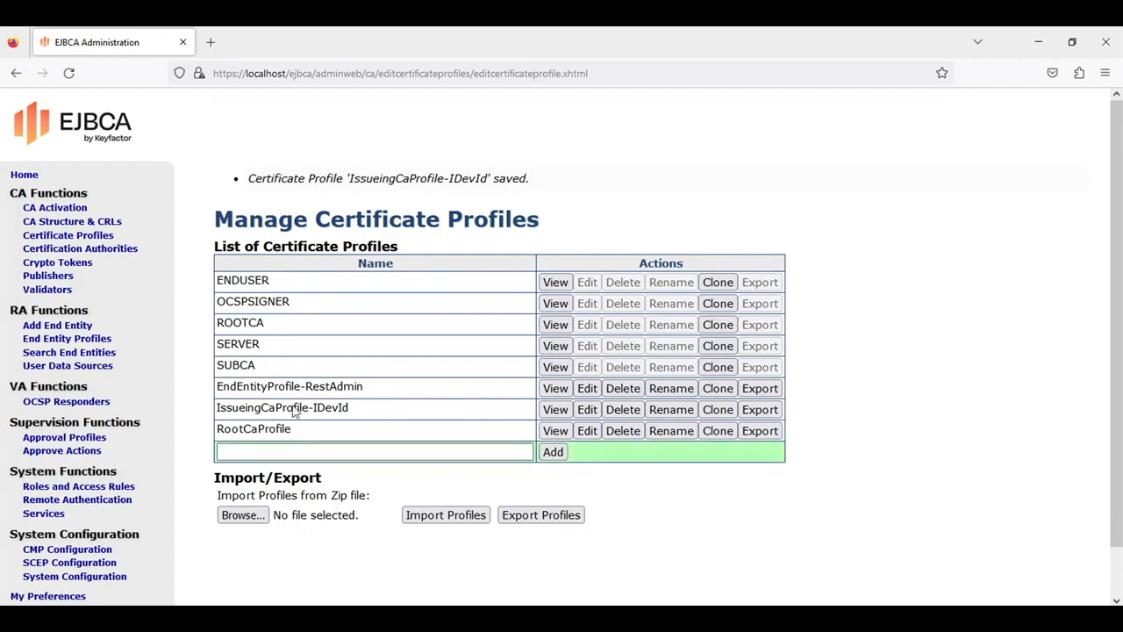
Start a new CA named IssueingCa-IDevId using IDevIdCa-CryptoToken
left_click(101, 254)
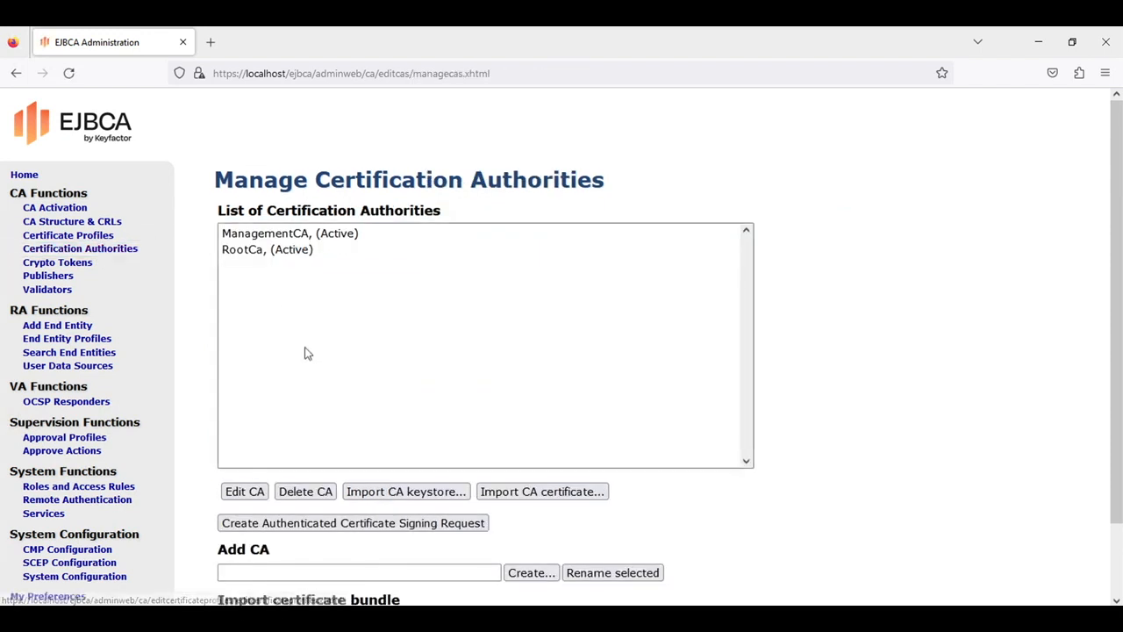
left_click(304, 577)
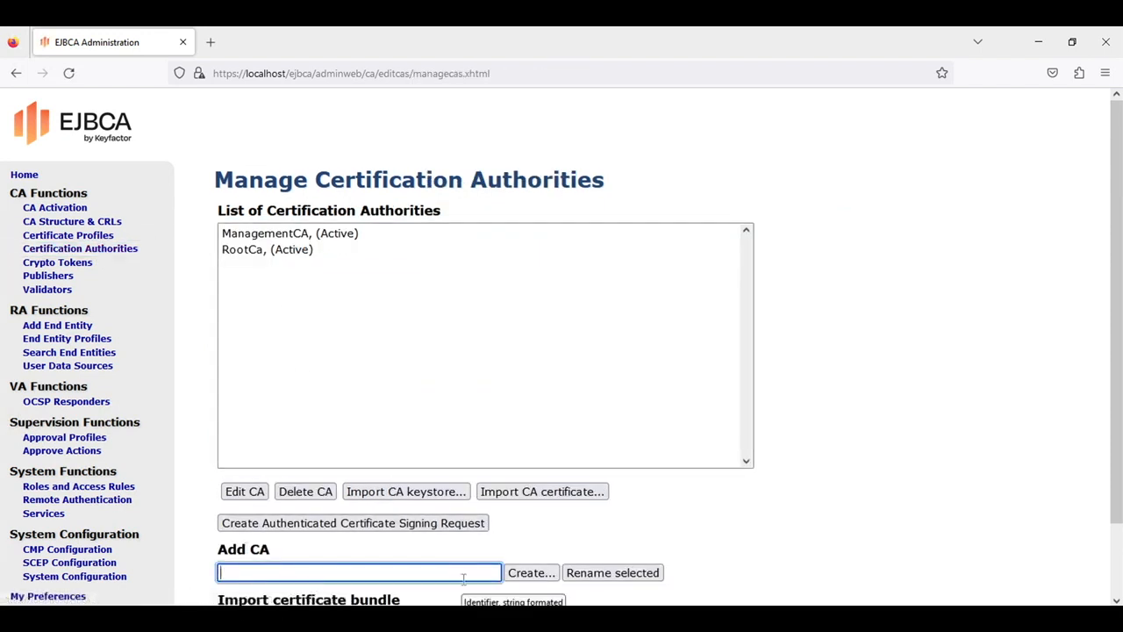
type("Iss")
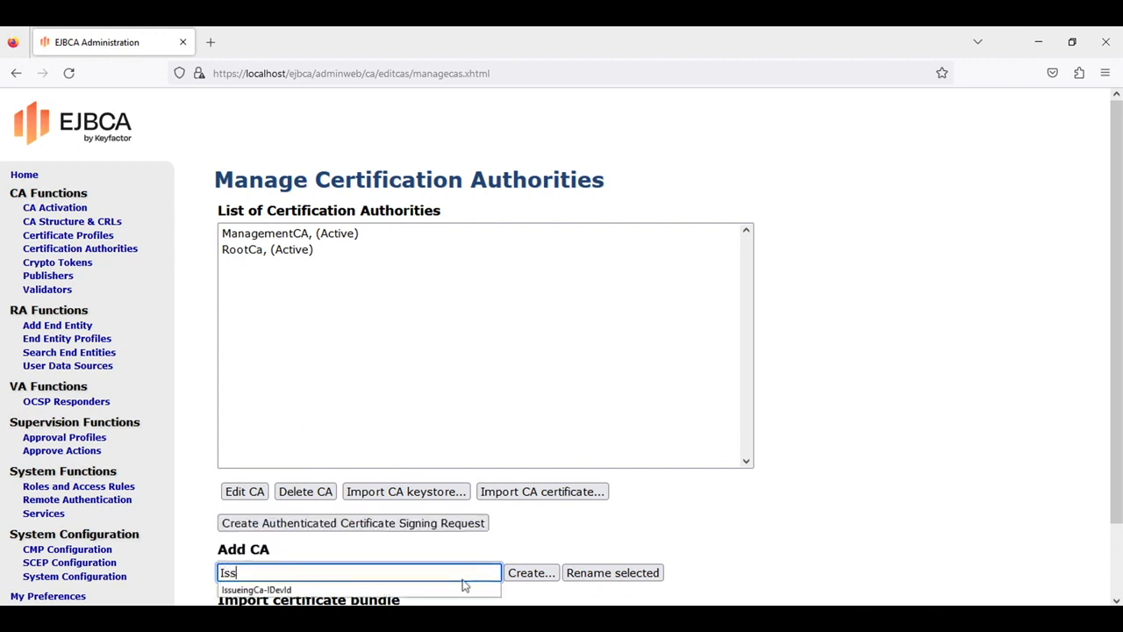
type("ueingCa-IDevId")
left_click(534, 572)
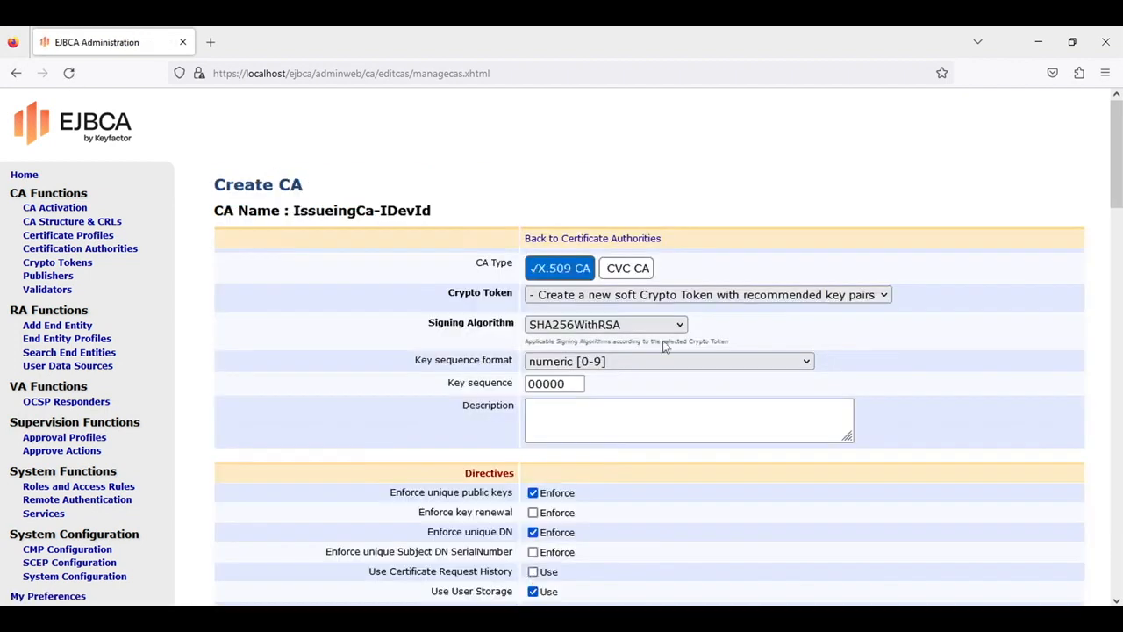
left_click(602, 296)
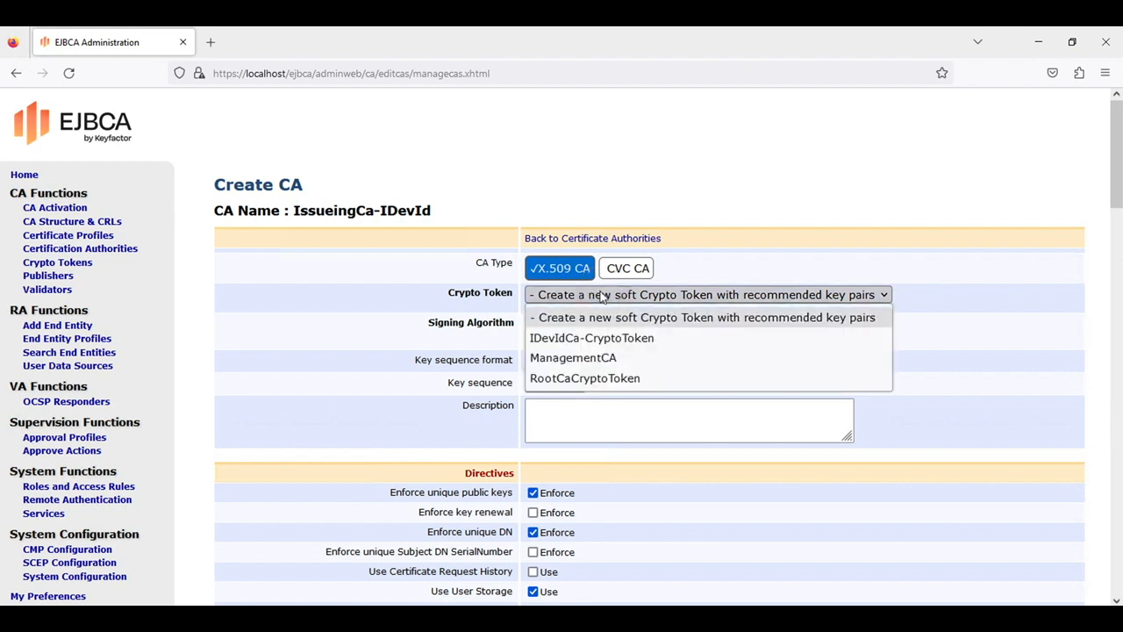
left_click(593, 341)
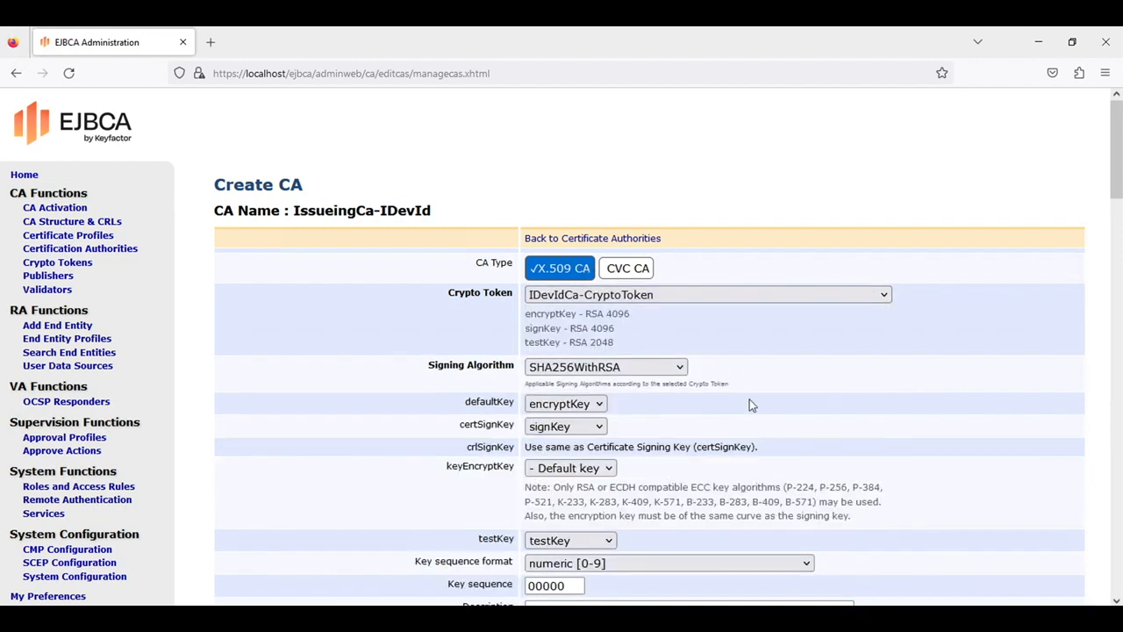
Have RootCa sign it with 10y validity and create the CA
scroll(750, 404, "down", 3)
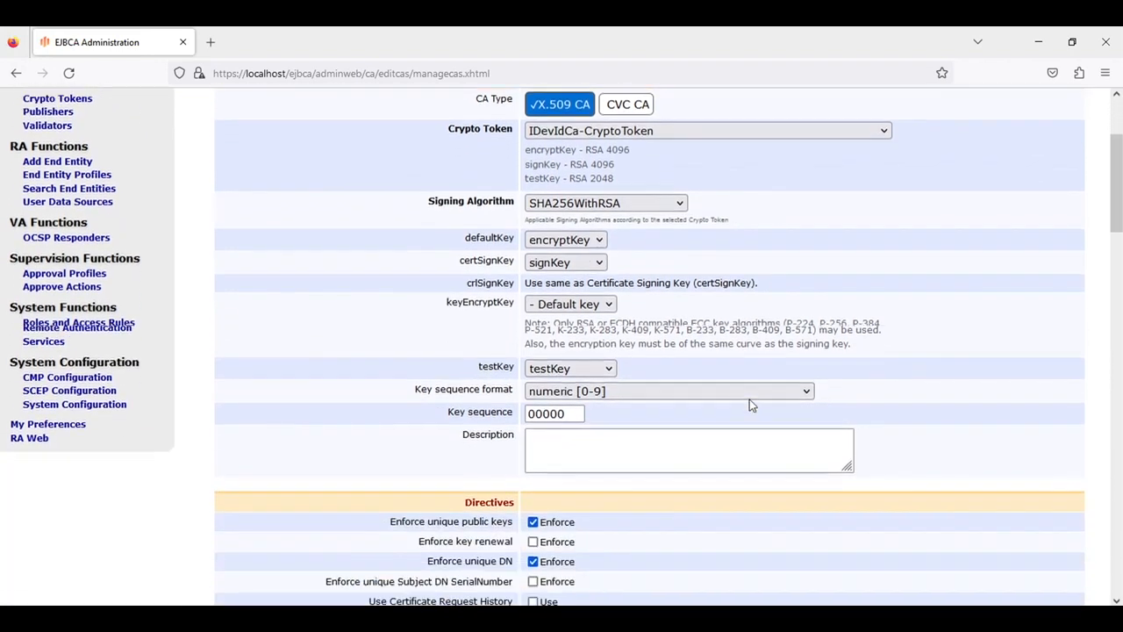
scroll(749, 404, "down", 7)
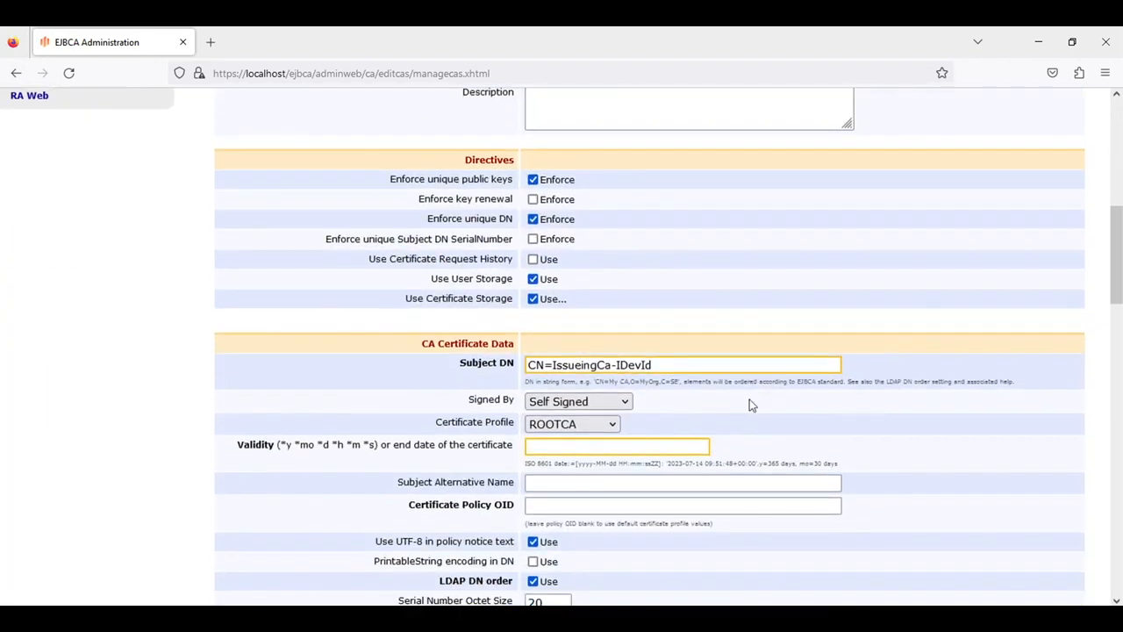
left_click(579, 401)
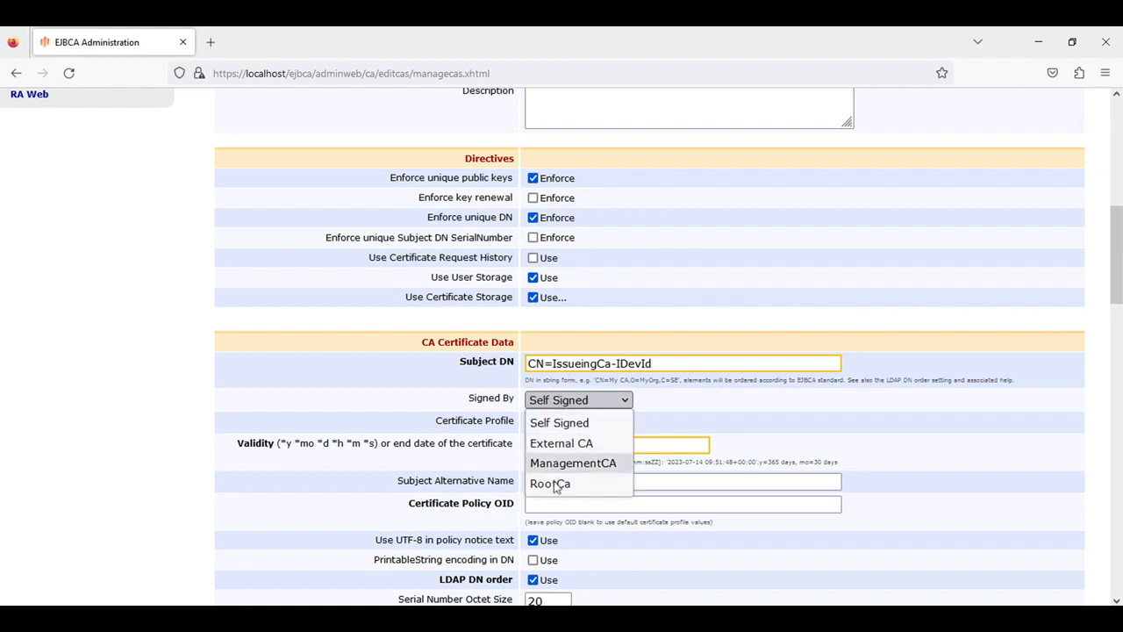
left_click(553, 484)
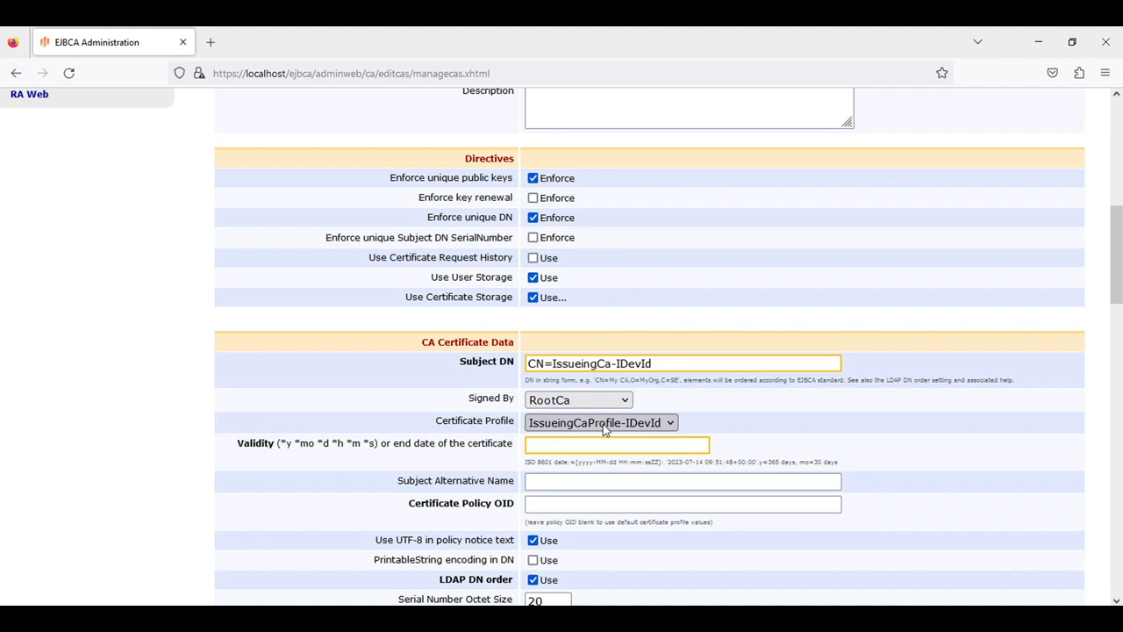
left_click(566, 446)
type("10y")
left_click(763, 429)
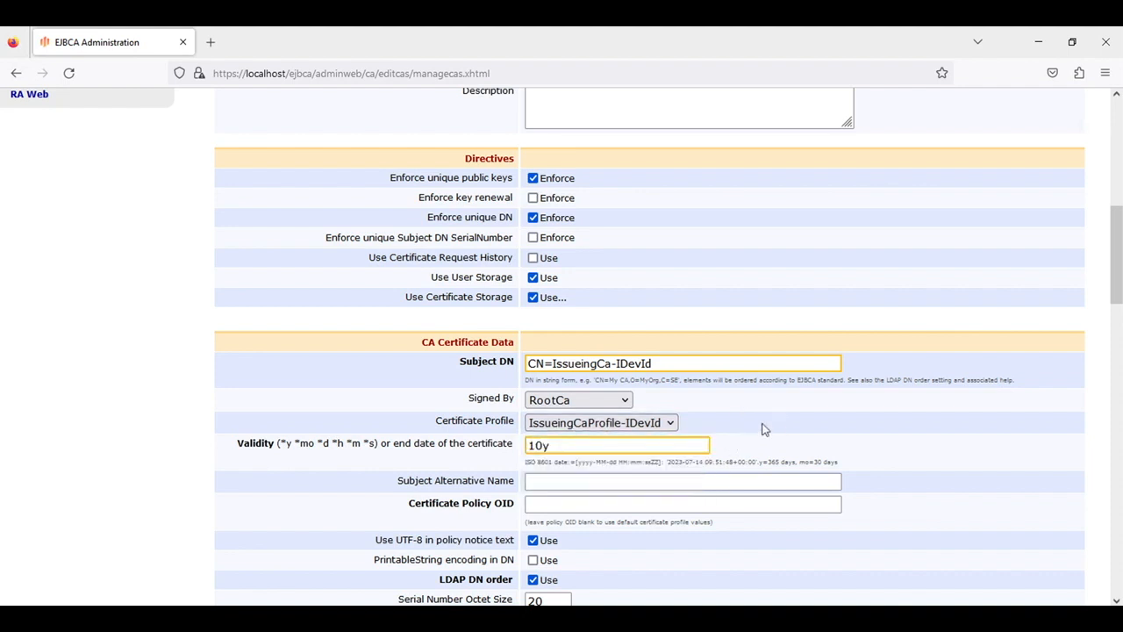
scroll(764, 429, "down", 10)
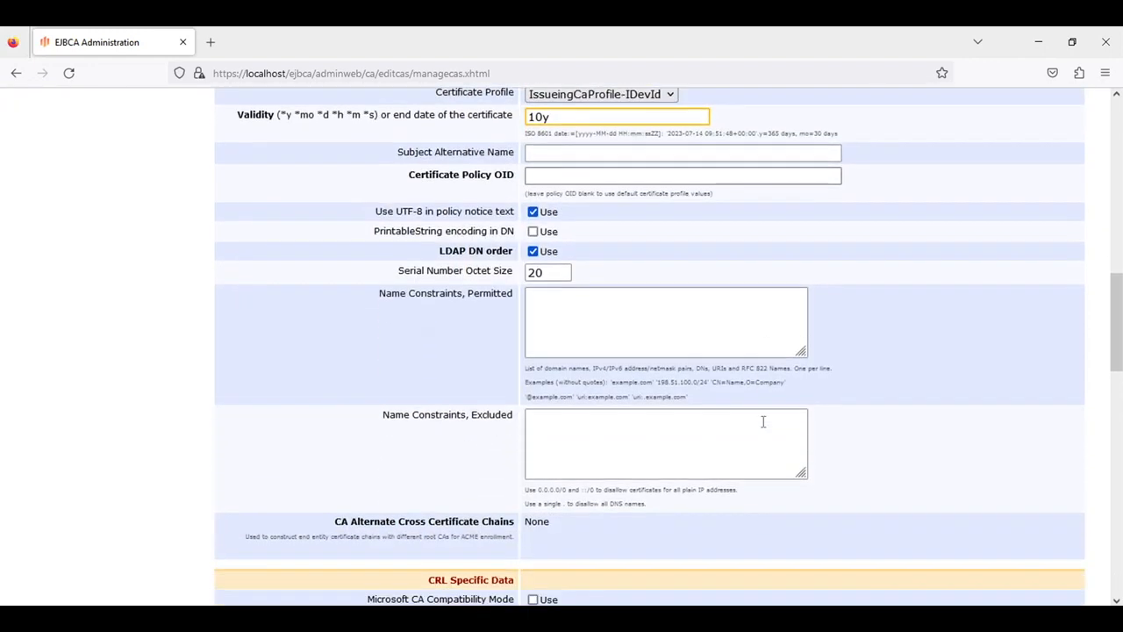
scroll(764, 427, "down", 7)
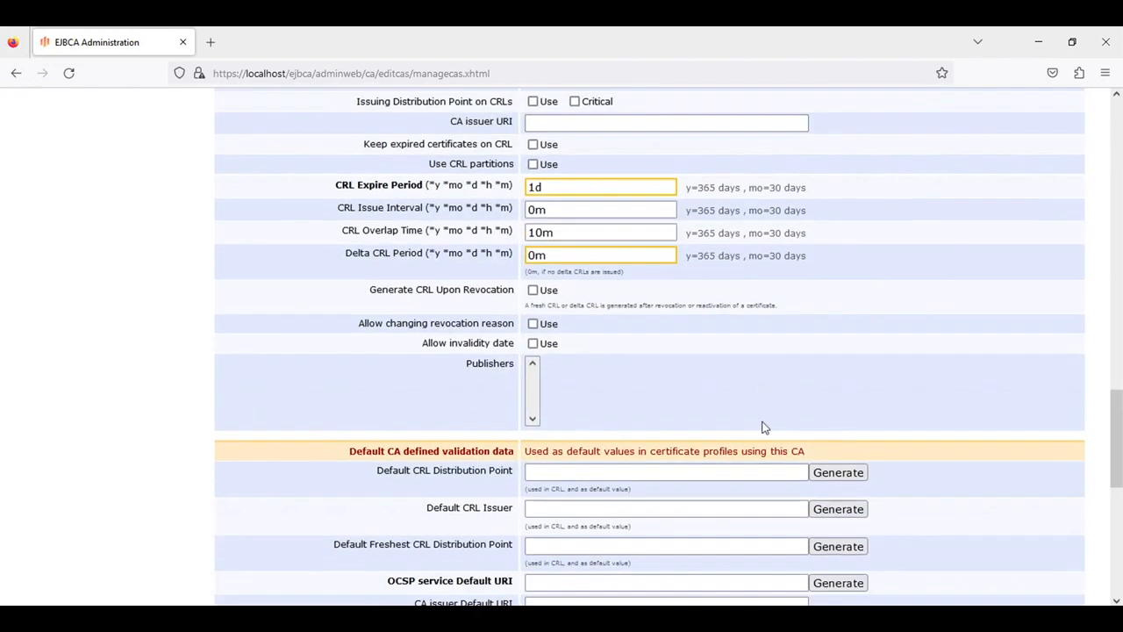
scroll(763, 422, "down", 4)
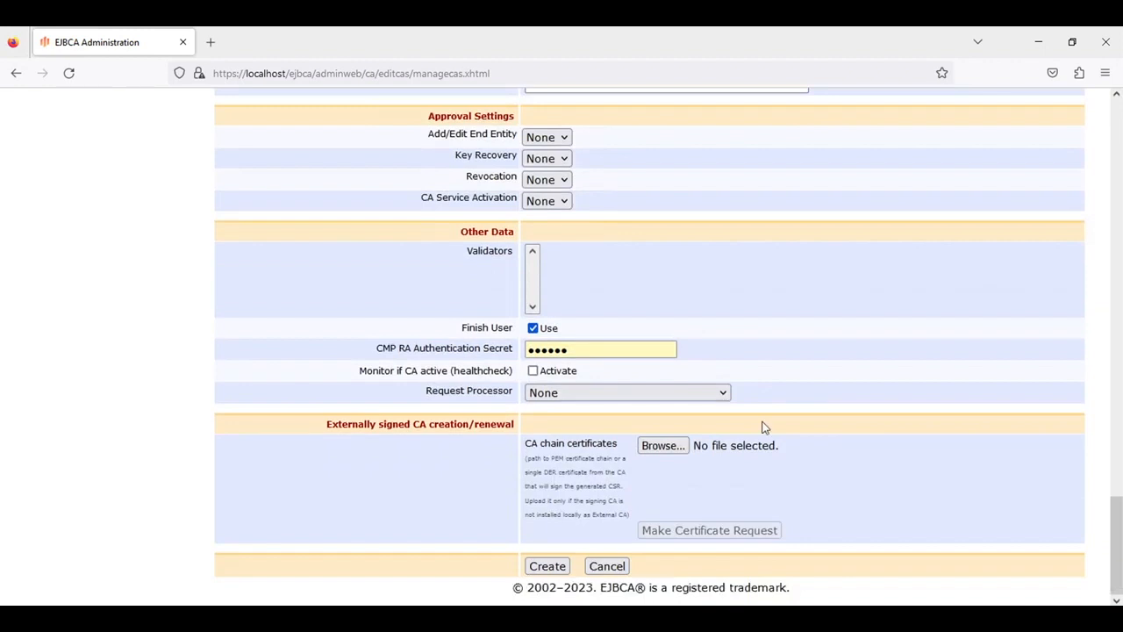
left_click(545, 567)
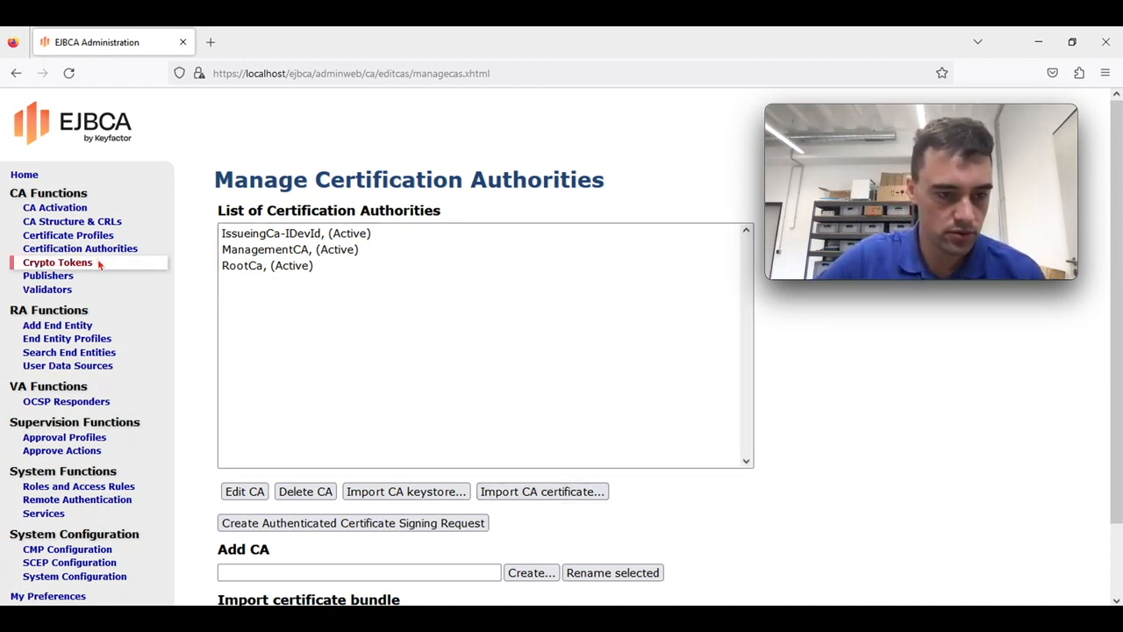
Add the certificate profile EndEntityProfile-IDevId from the Certificate Profiles page
left_click(77, 235)
left_click(271, 419)
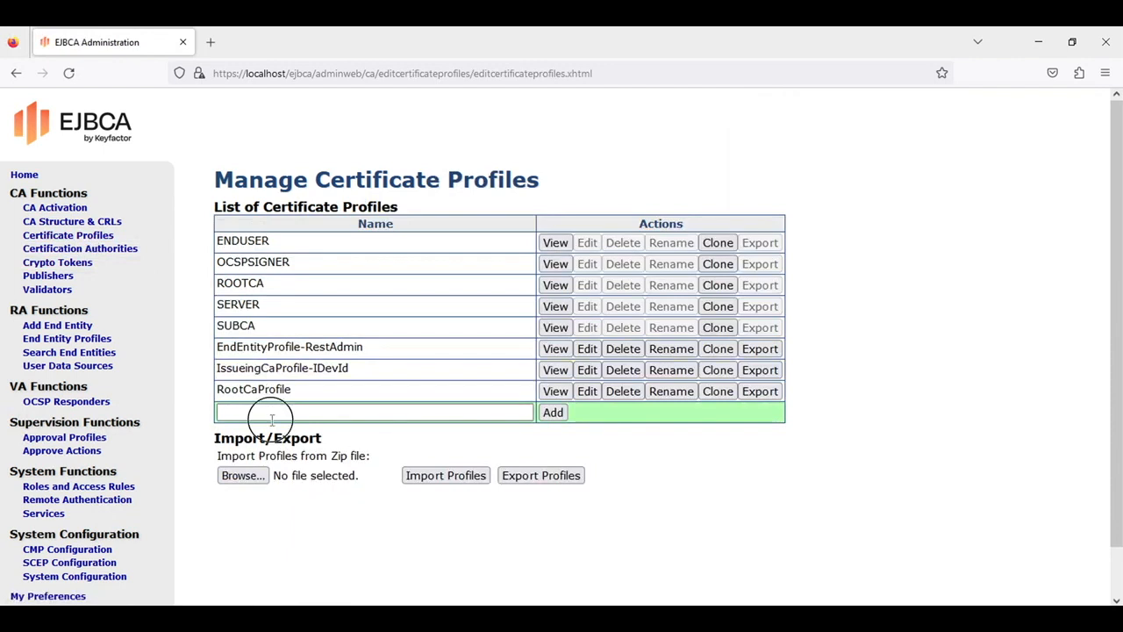
type("EndEntityP")
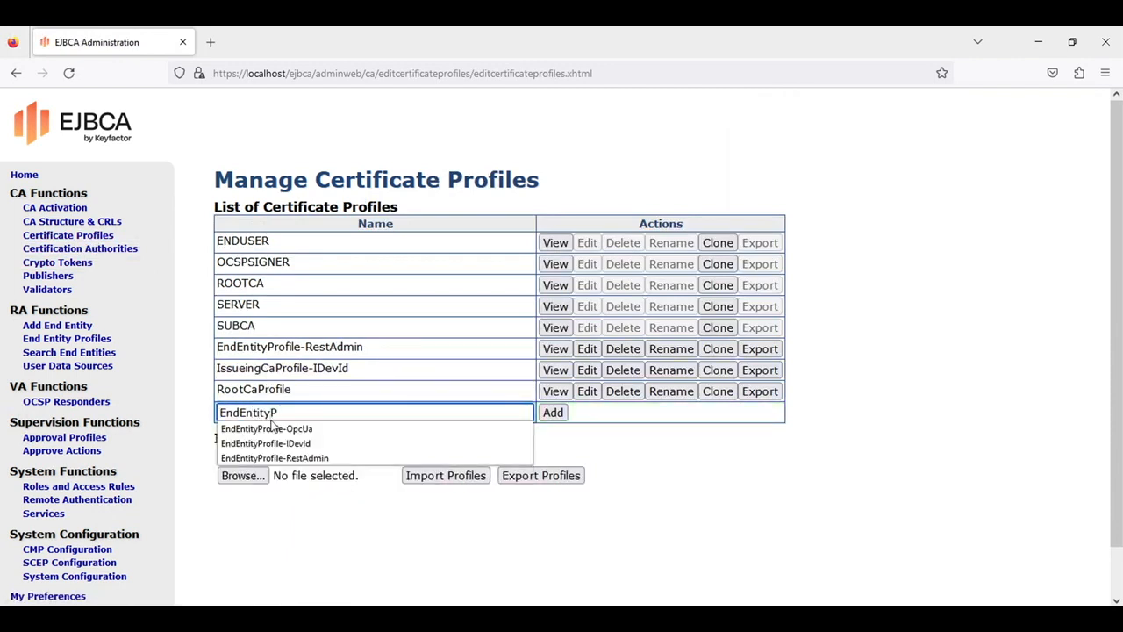
type("rofile-IDevId")
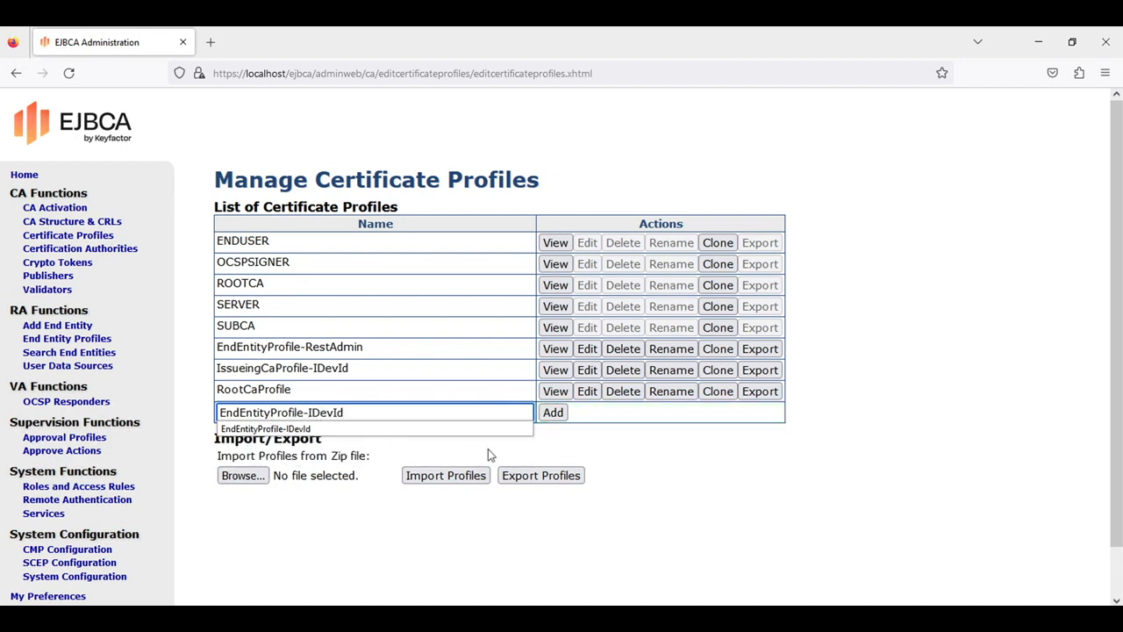
key("Escape")
left_click(549, 418)
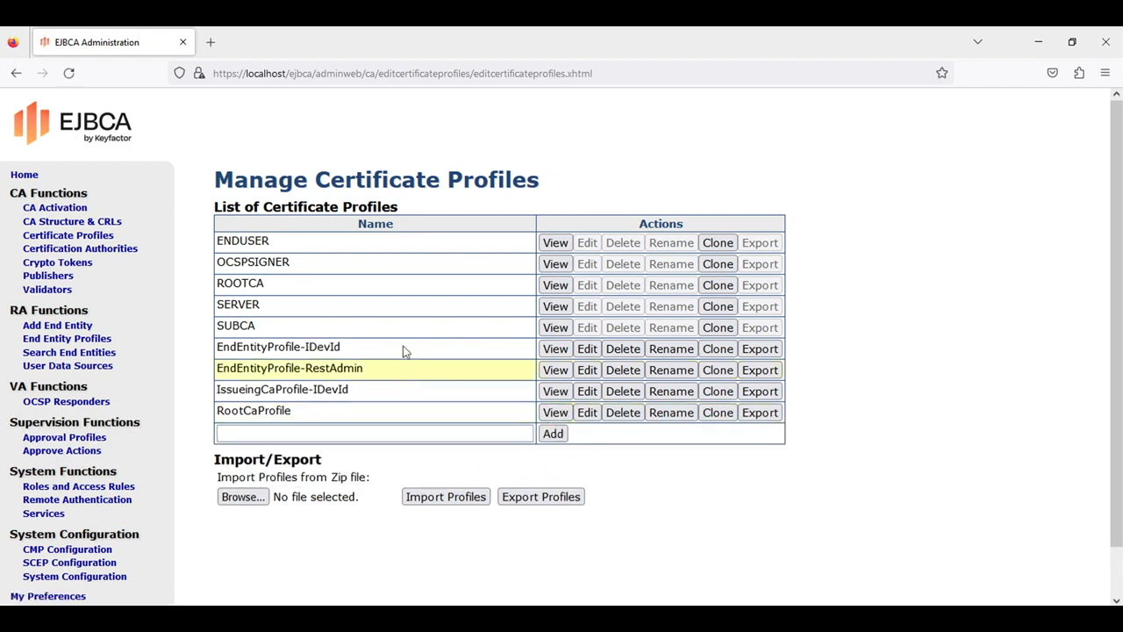
Edit EndEntityProfile-IDevId to allow ECDSA and RSA key algorithms
left_click(587, 350)
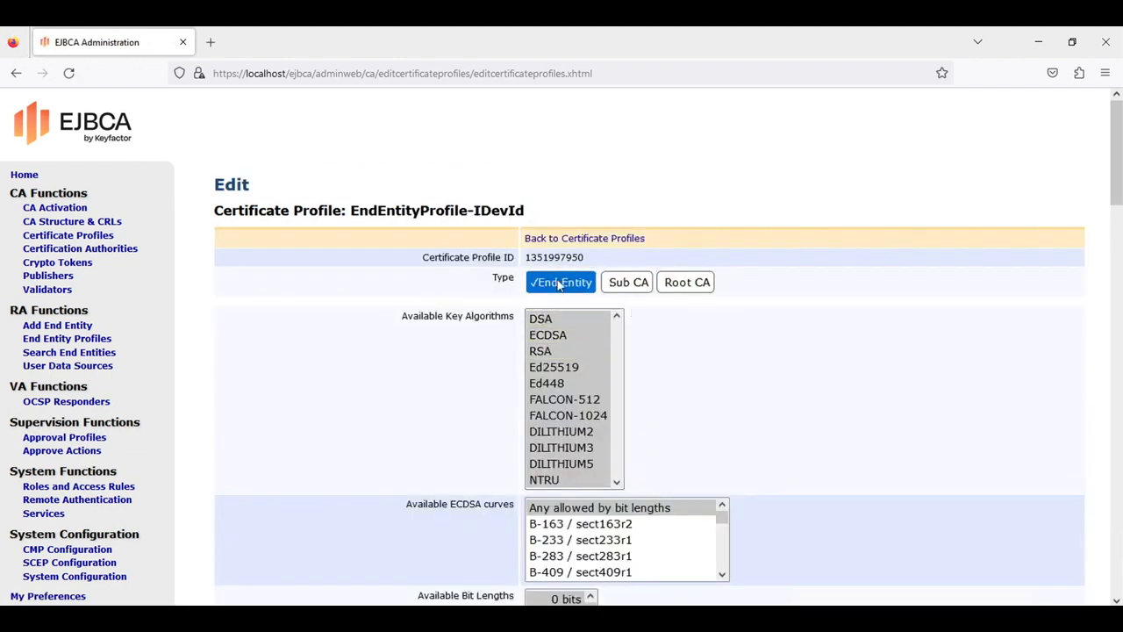
left_click(561, 336)
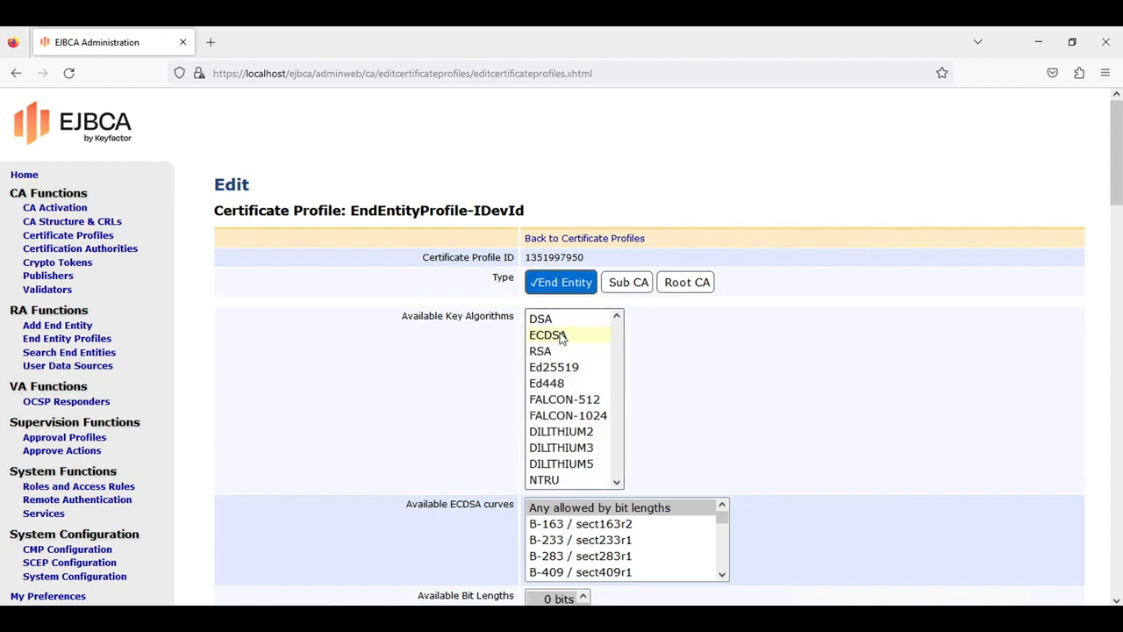
left_click(555, 351, "ctrl")
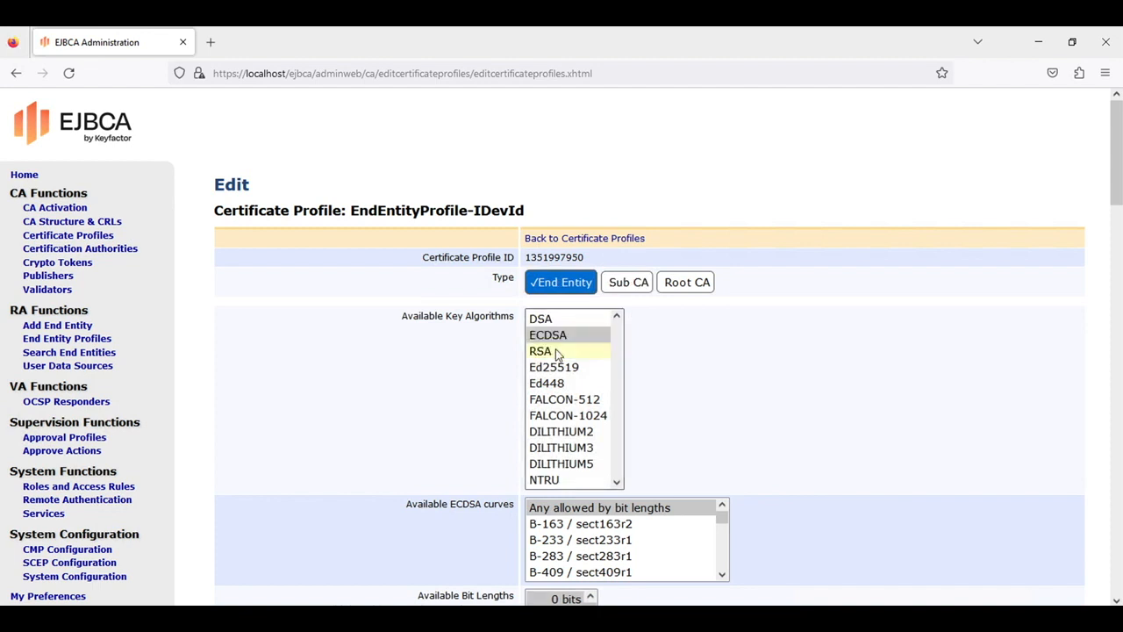
Replace the 2y validity with the end date 9999-12-31
scroll(754, 399, "down", 1)
scroll(756, 402, "down", 5)
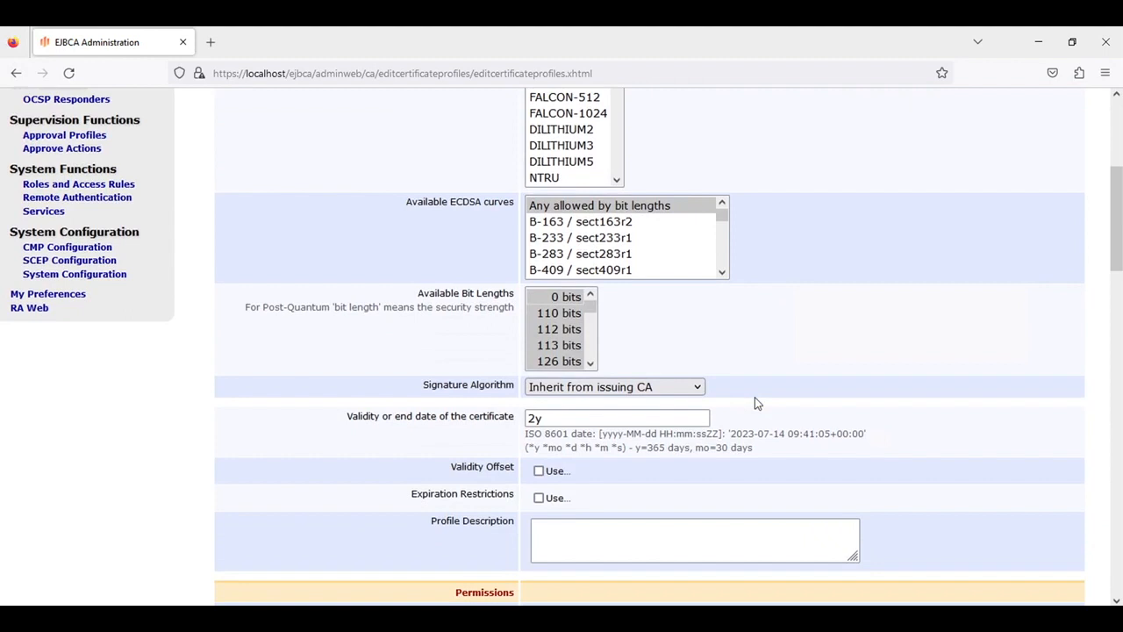
double_click(617, 419)
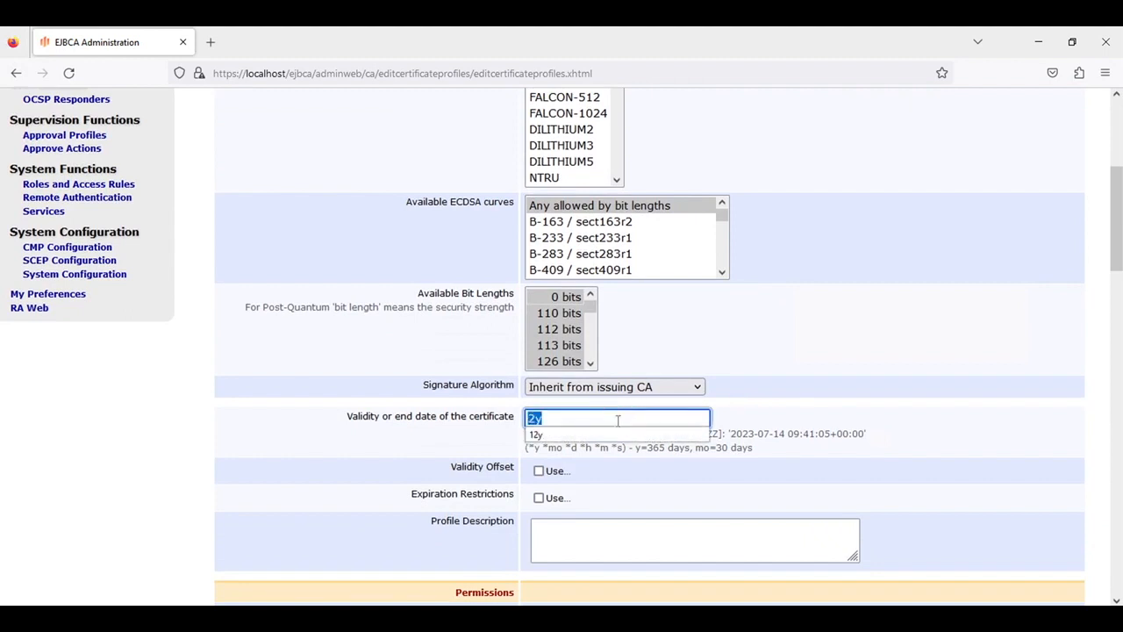
key("BackSpace")
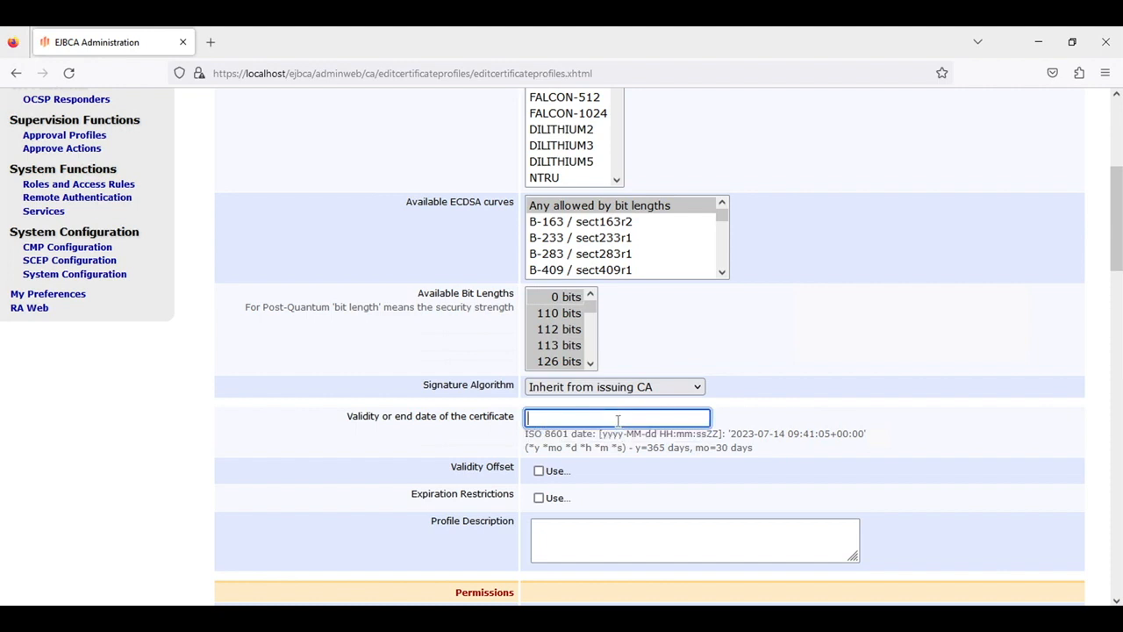
type("9999")
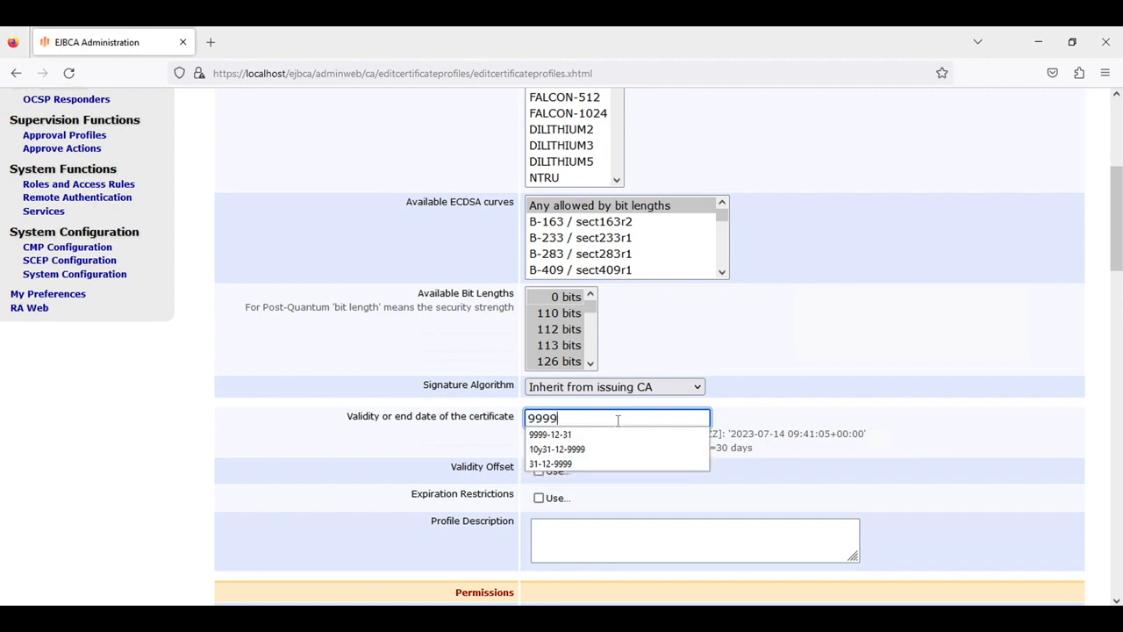
type("-")
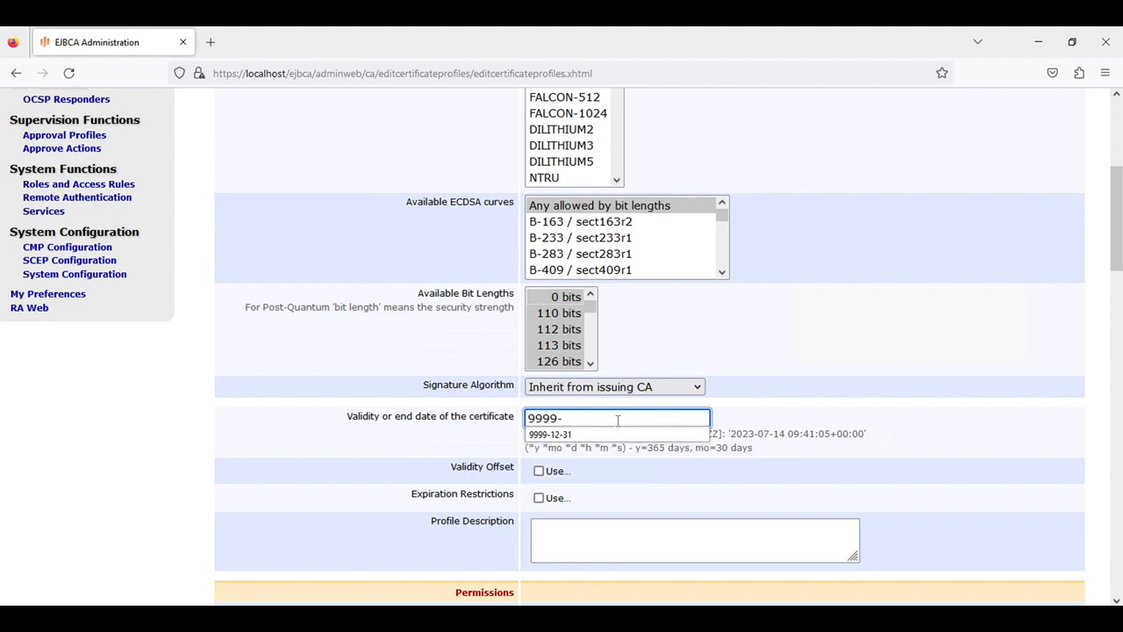
type("12-31")
Select Client Authentication under Extended Key Usage and save EndEntityProfile-IDevId
left_click(796, 355)
scroll(797, 356, "down", 2)
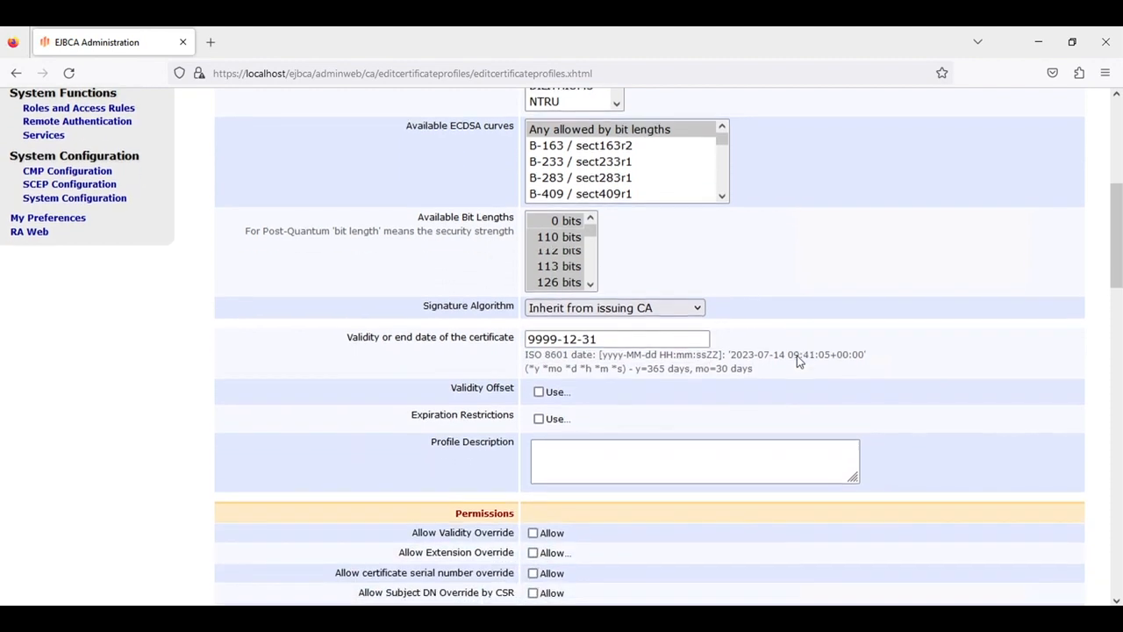
scroll(797, 355, "down", 5)
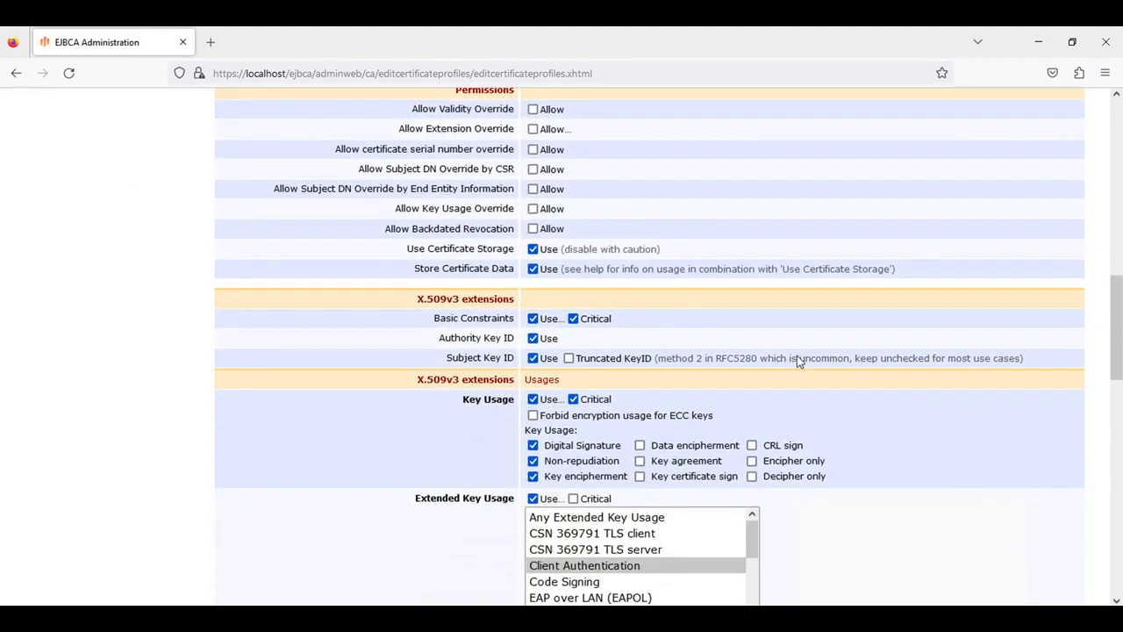
scroll(796, 360, "down", 1)
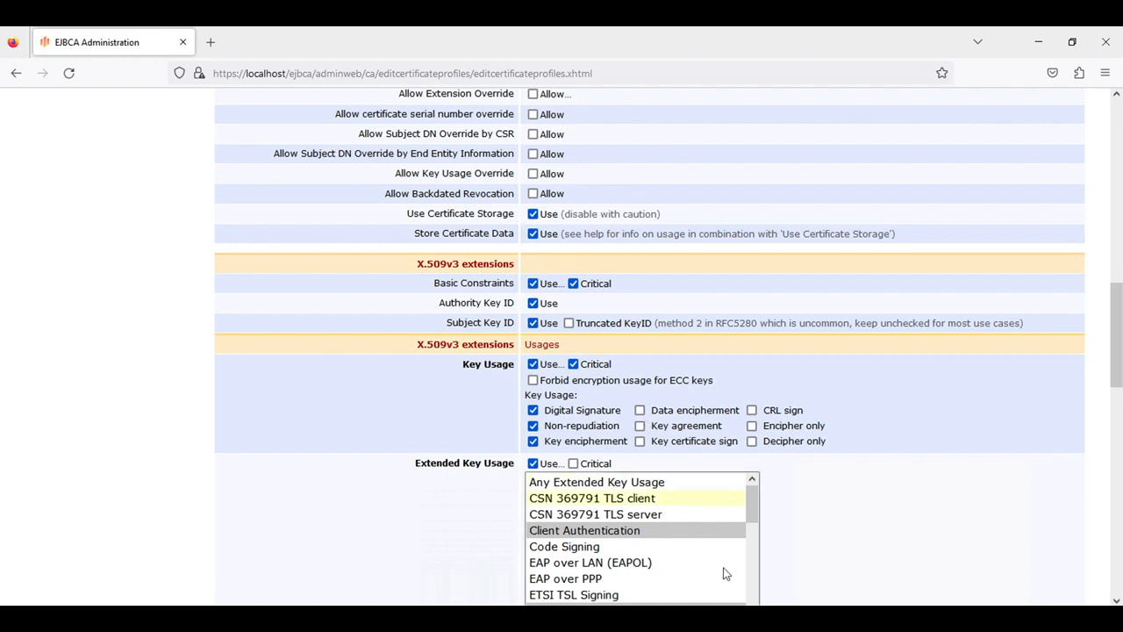
scroll(809, 573, "down", 2)
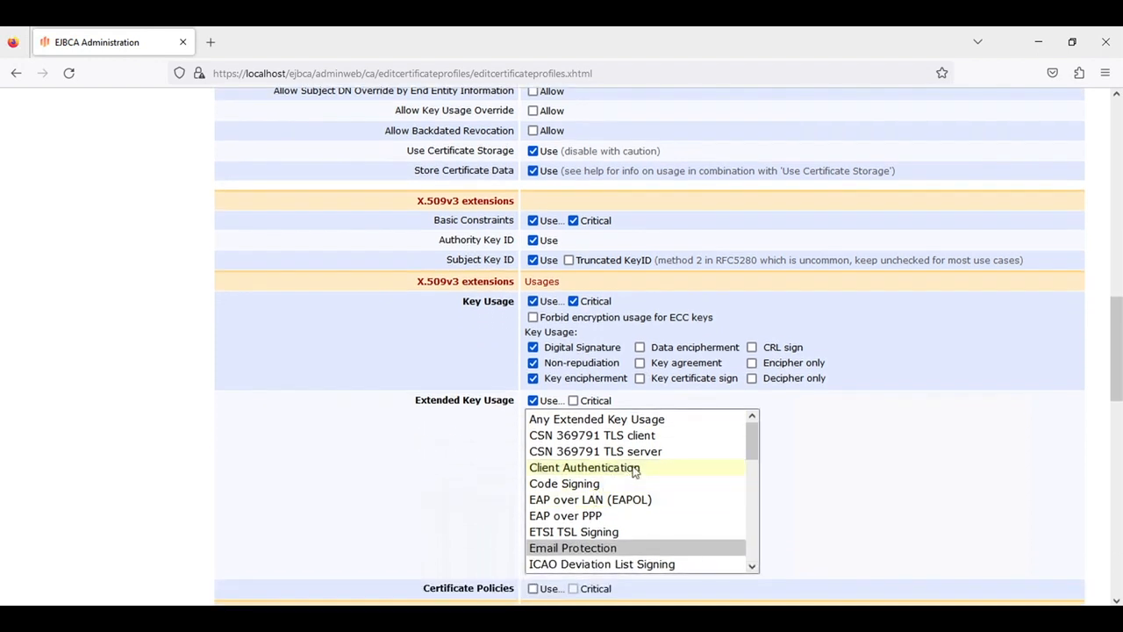
left_click(635, 469)
left_click(907, 471)
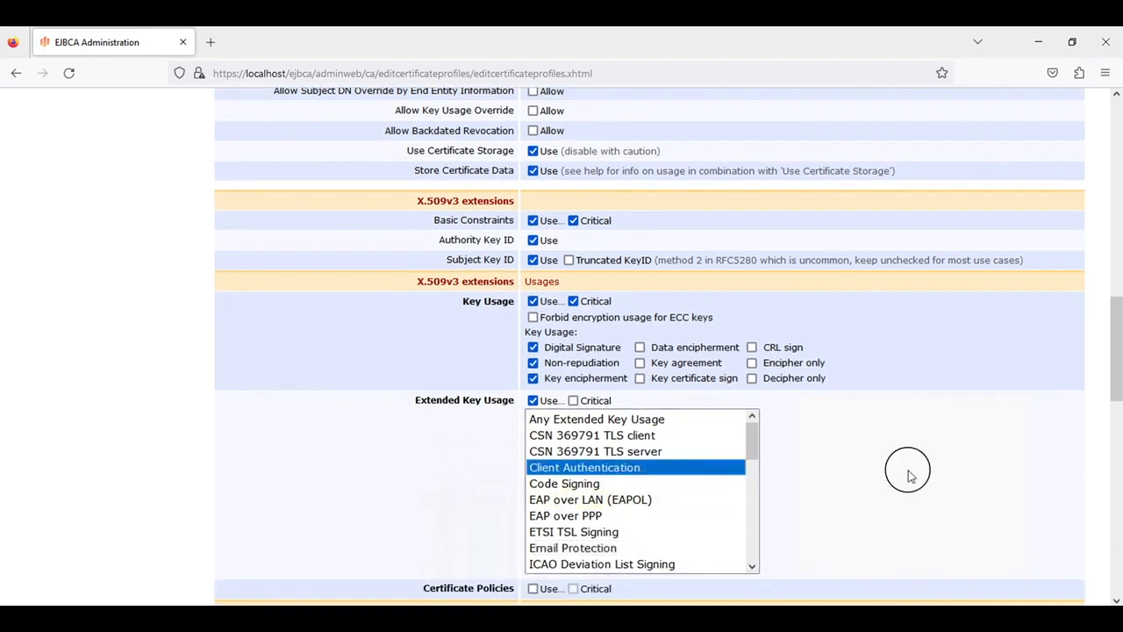
scroll(909, 476, "down", 5)
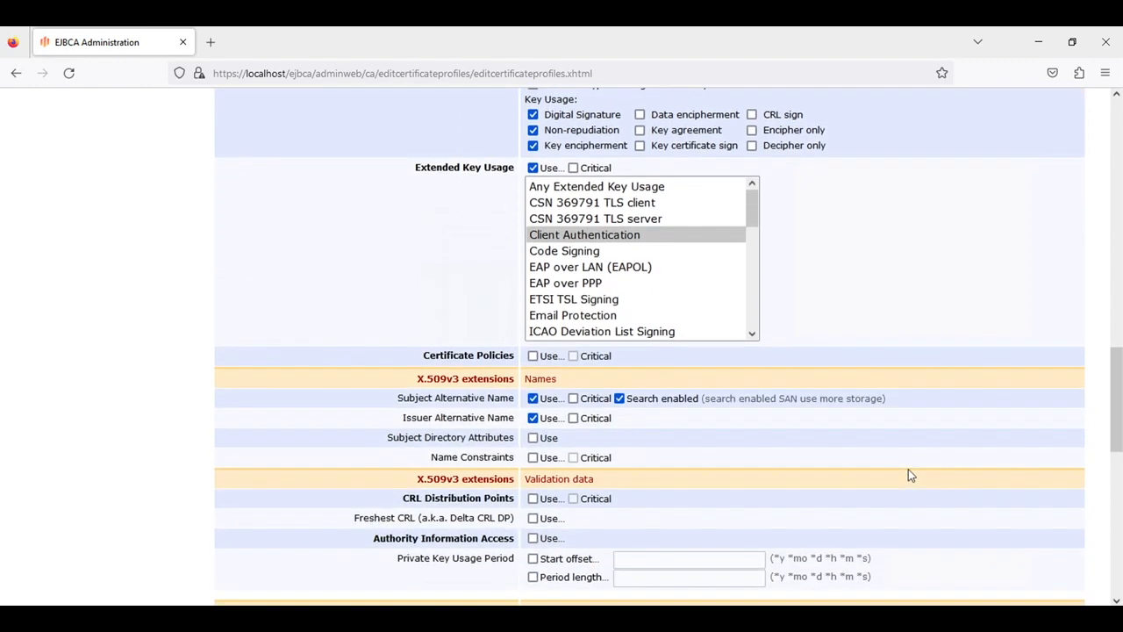
scroll(909, 475, "down", 3)
scroll(910, 475, "down", 12)
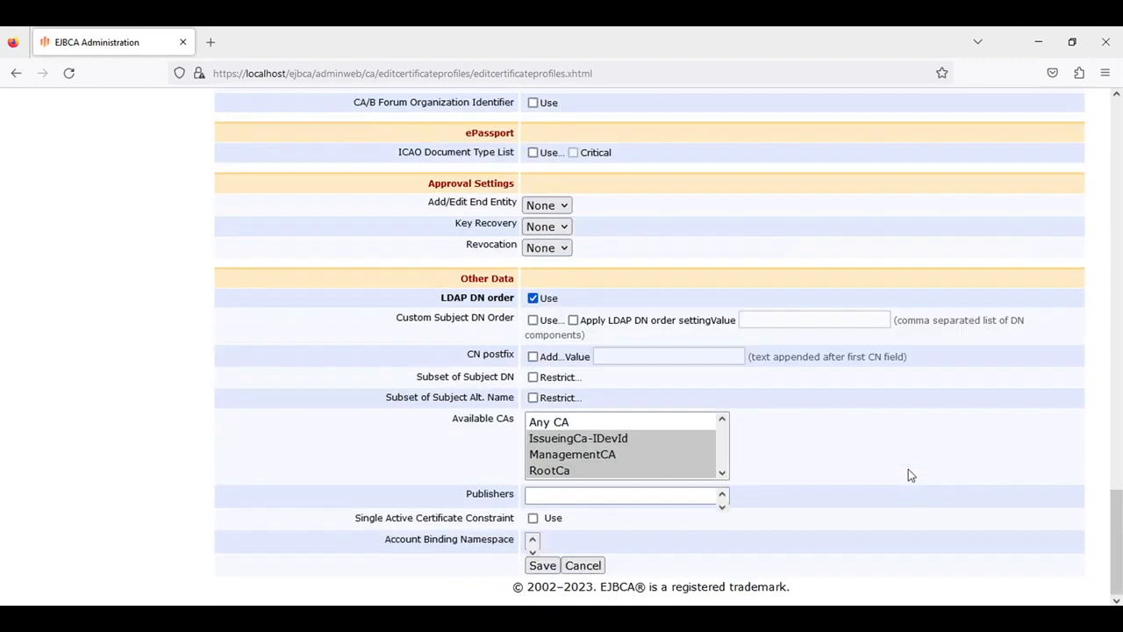
left_click(542, 566)
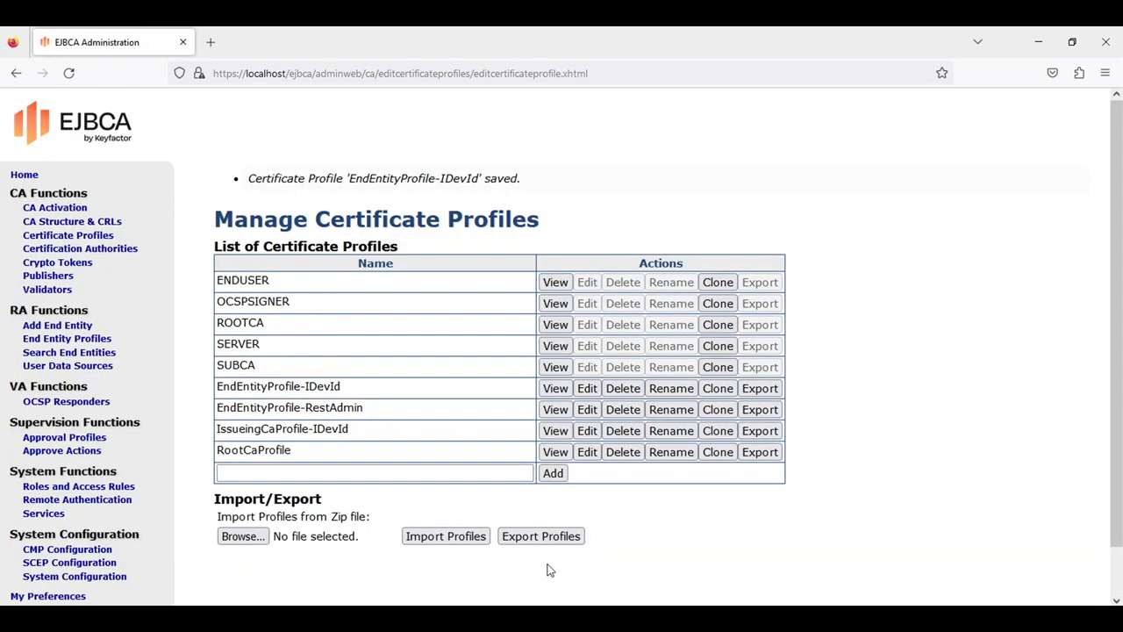
left_click(99, 342)
Add end entity profile EndEntity-IDevId, then select it and edit it
left_click(285, 518)
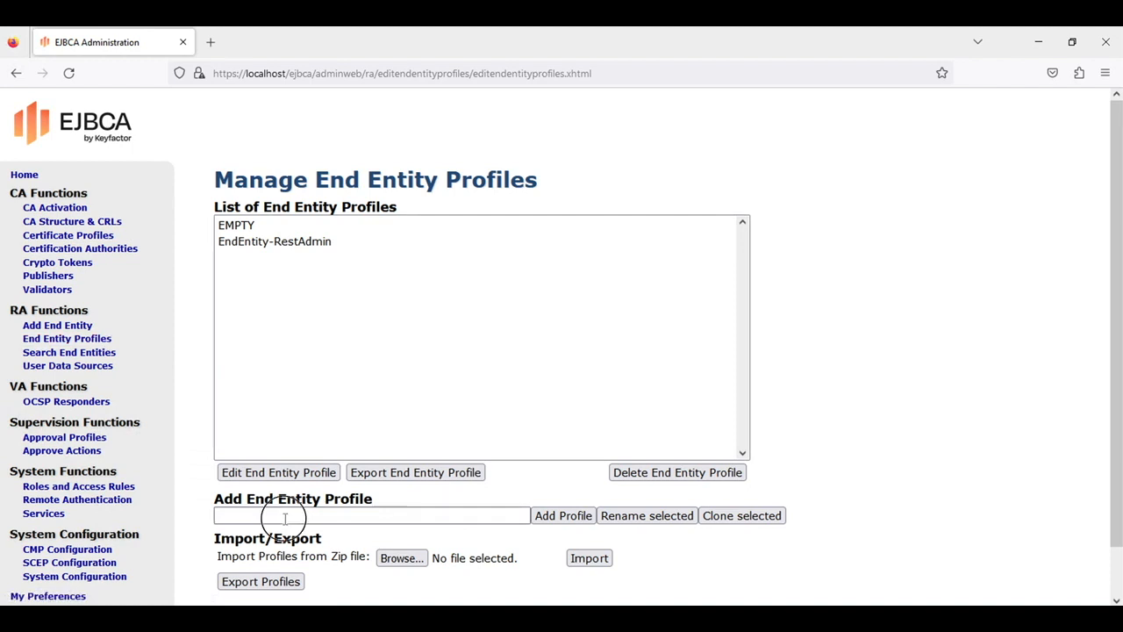
type("EndEnti")
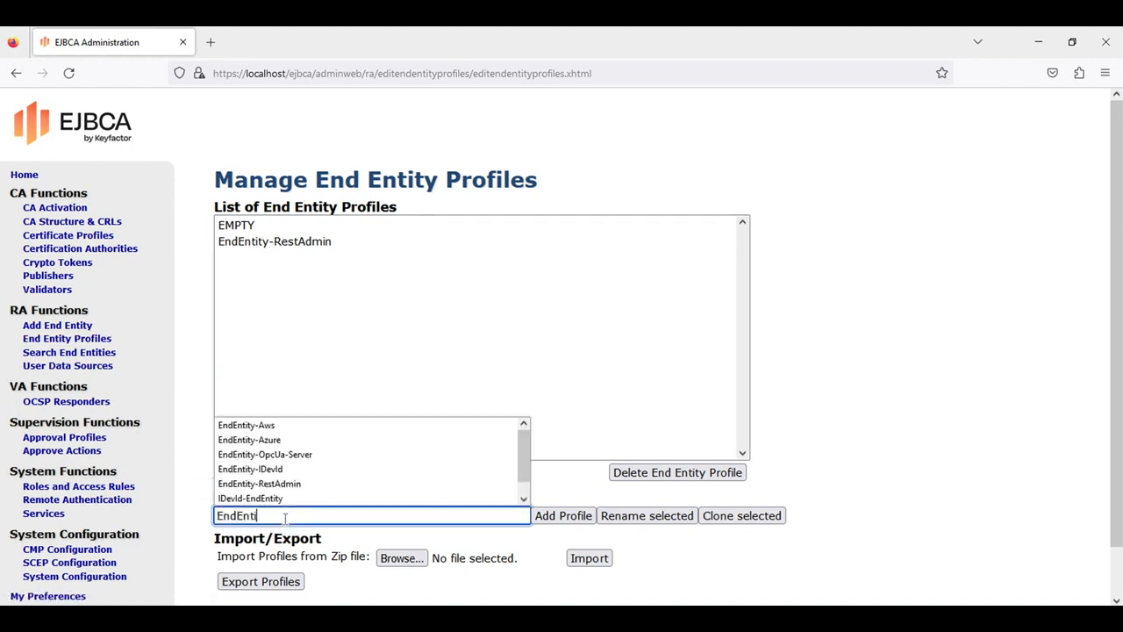
type("tt")
key("BackSpace")
type("y-IDevId")
left_click(519, 489)
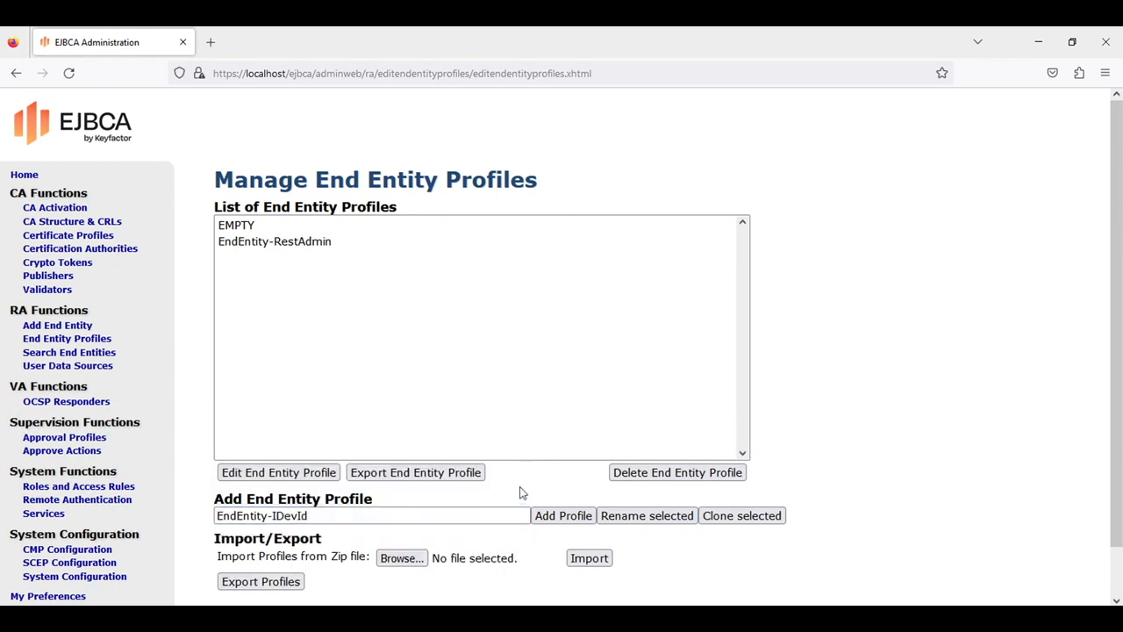
left_click(563, 515)
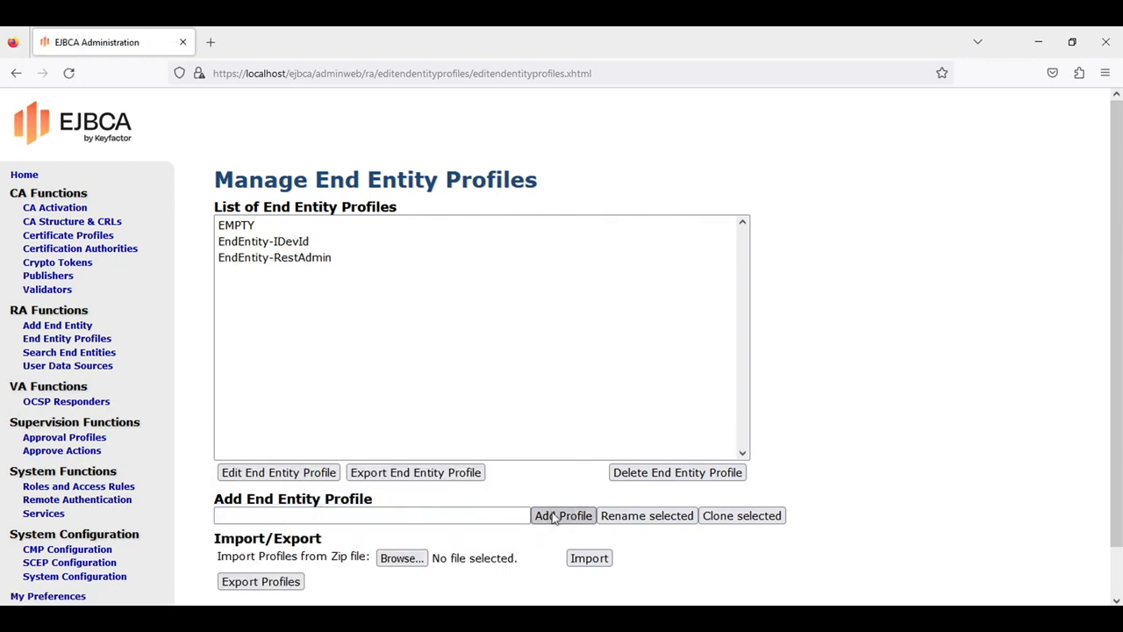
left_click(273, 242)
left_click(278, 472)
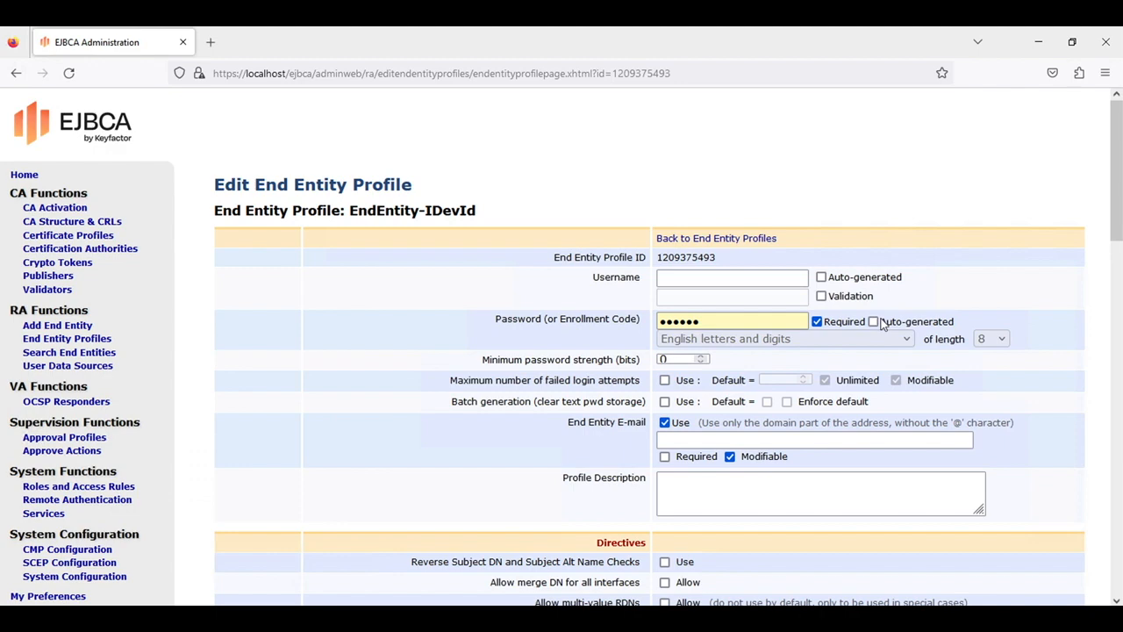
Add O (Organization), C (Country) and serialNumber subject DN attributes to EndEntity-IDevId
scroll(764, 489, "down", 2)
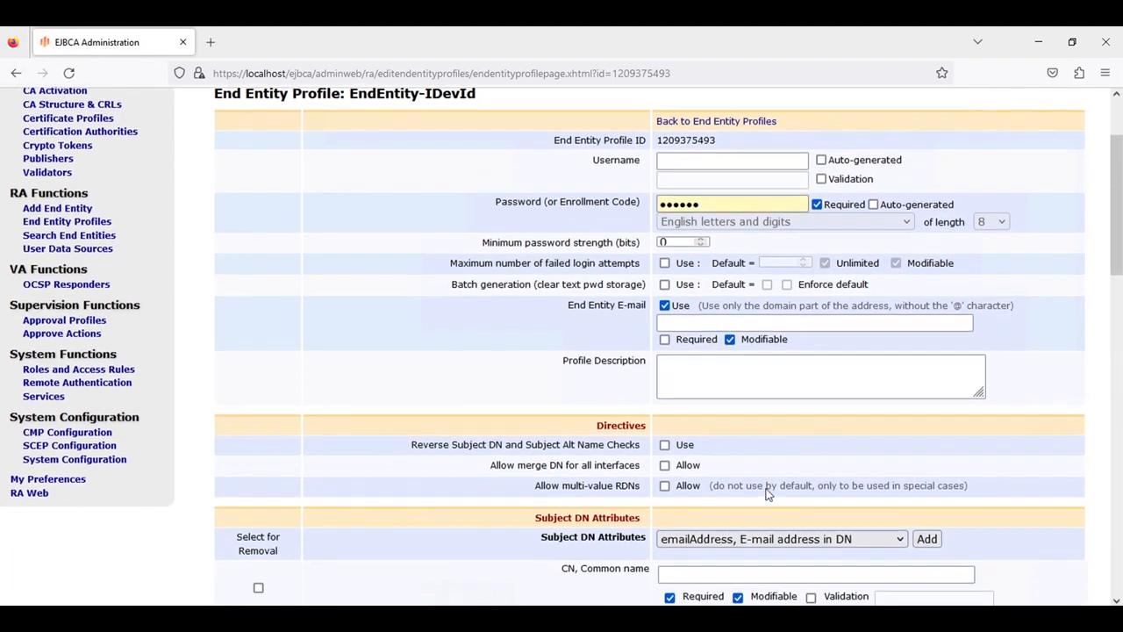
scroll(766, 494, "down", 2)
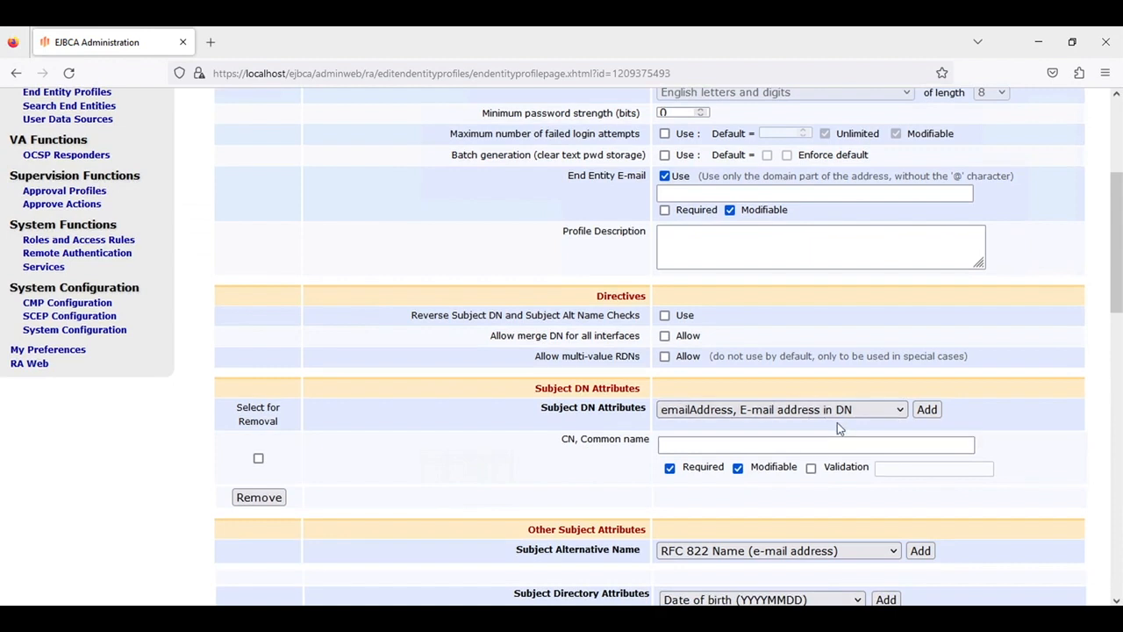
left_click(855, 414)
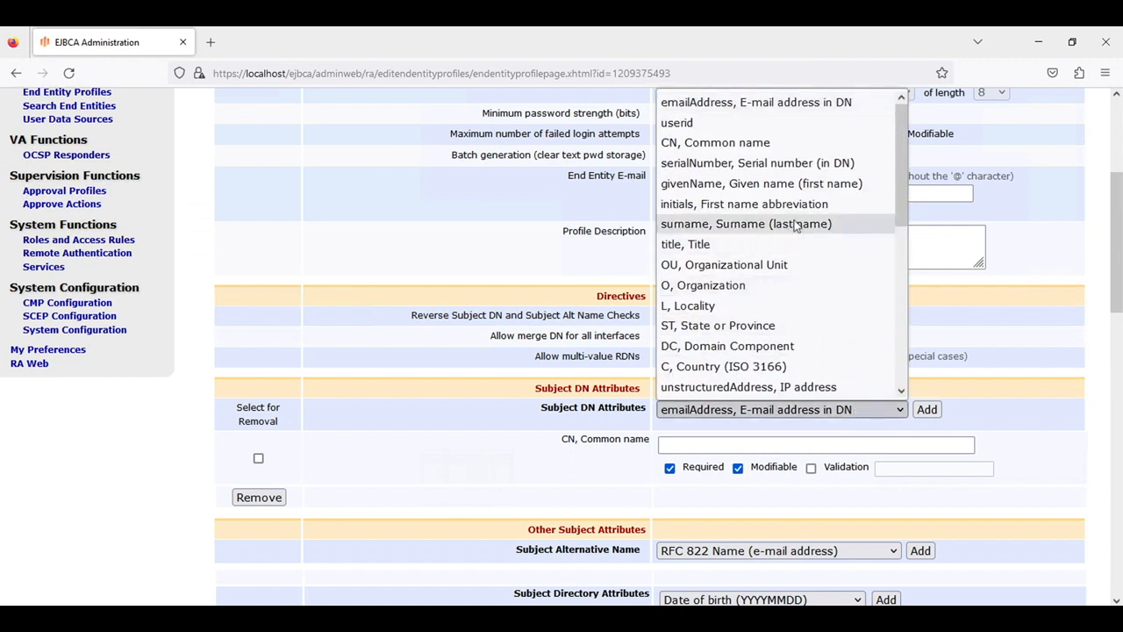
left_click(736, 288)
left_click(926, 410)
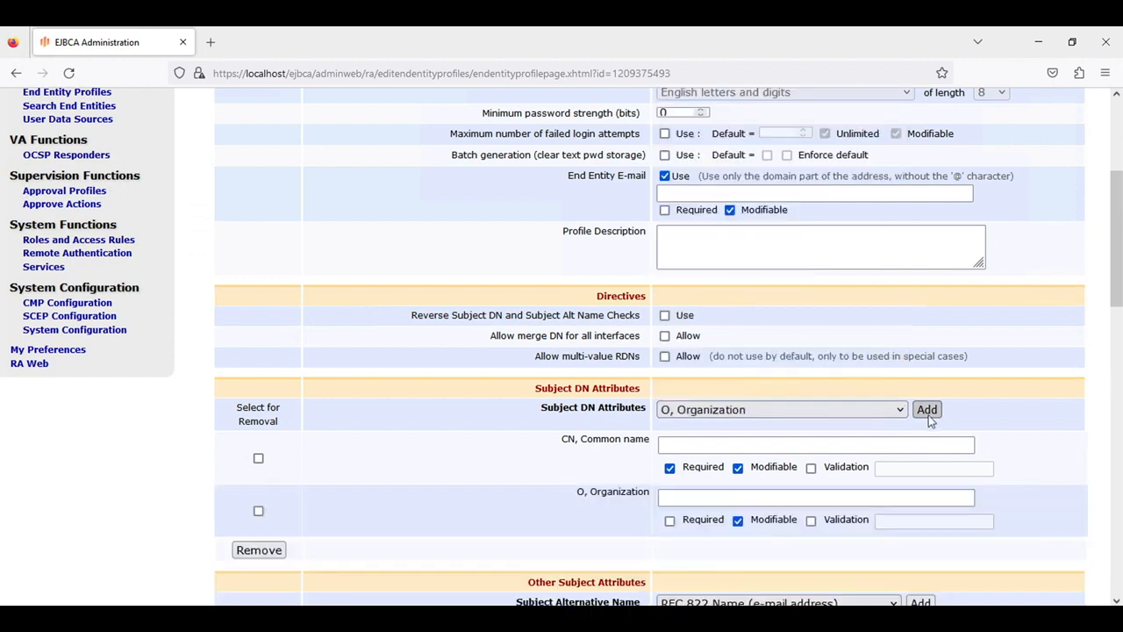
left_click(837, 416)
left_click(807, 366)
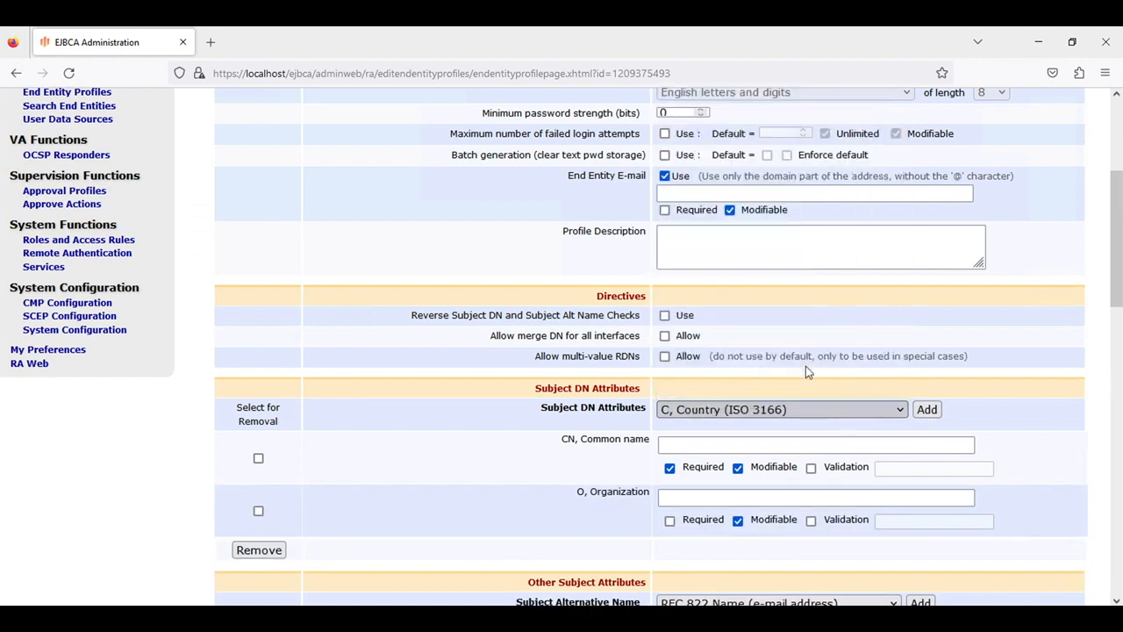
left_click(926, 409)
left_click(807, 410)
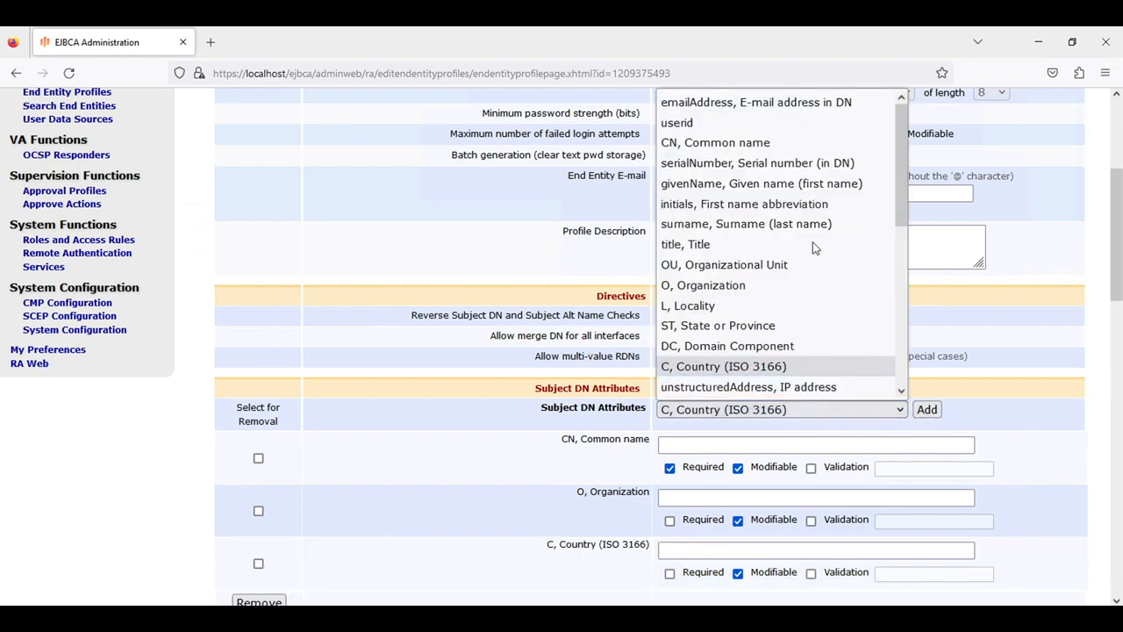
left_click(819, 164)
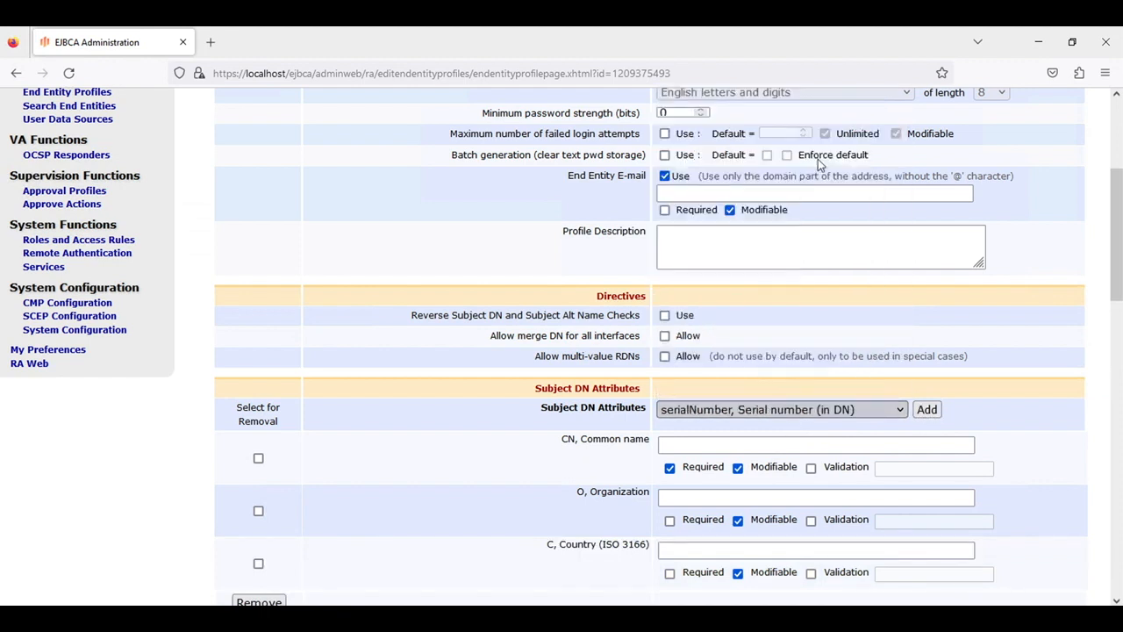
scroll(990, 460, "down", 1)
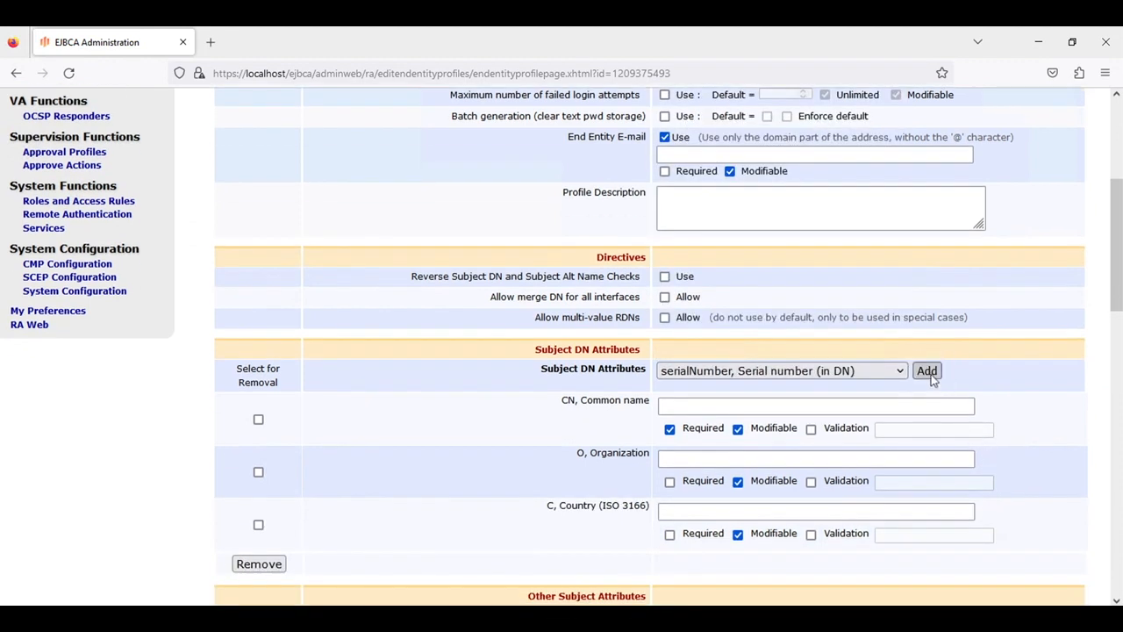
left_click(928, 372)
scroll(965, 418, "down", 3)
scroll(965, 419, "down", 1)
Add IP Address and Uniform Resource Identifier (URI) subject alternative name fields to EndEntity-IDevId
scroll(965, 418, "down", 4)
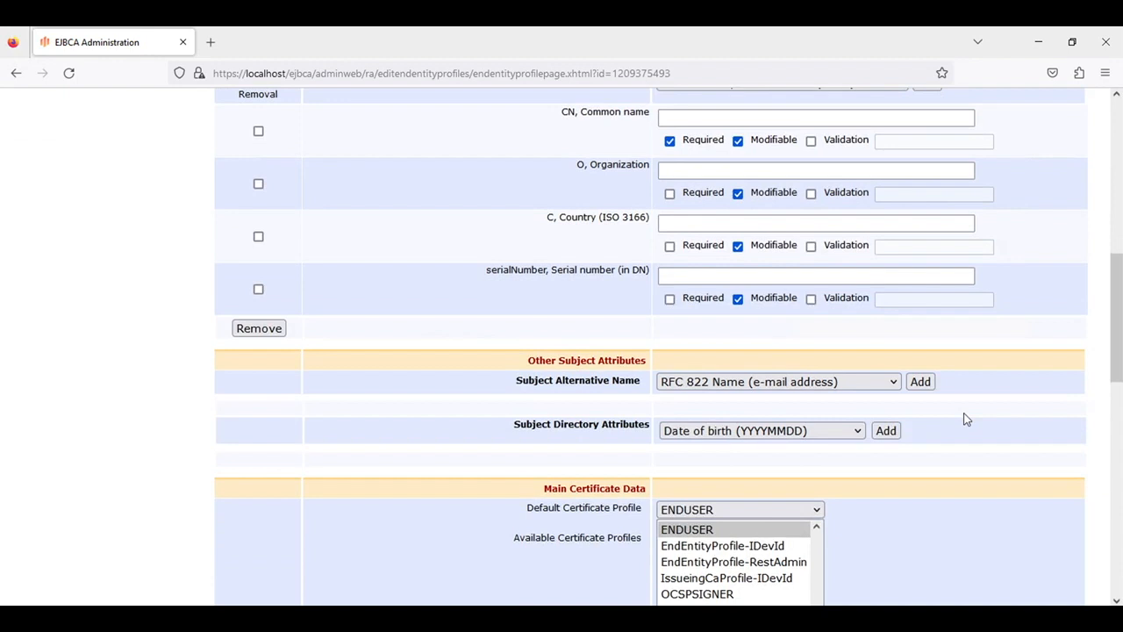
left_click(820, 387)
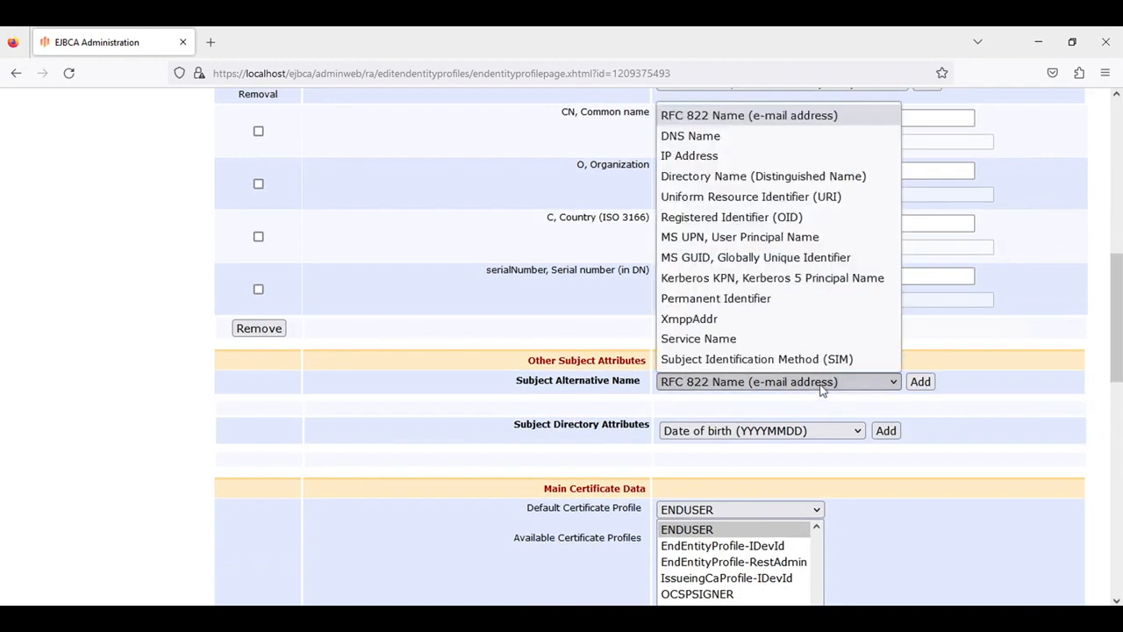
left_click(838, 160)
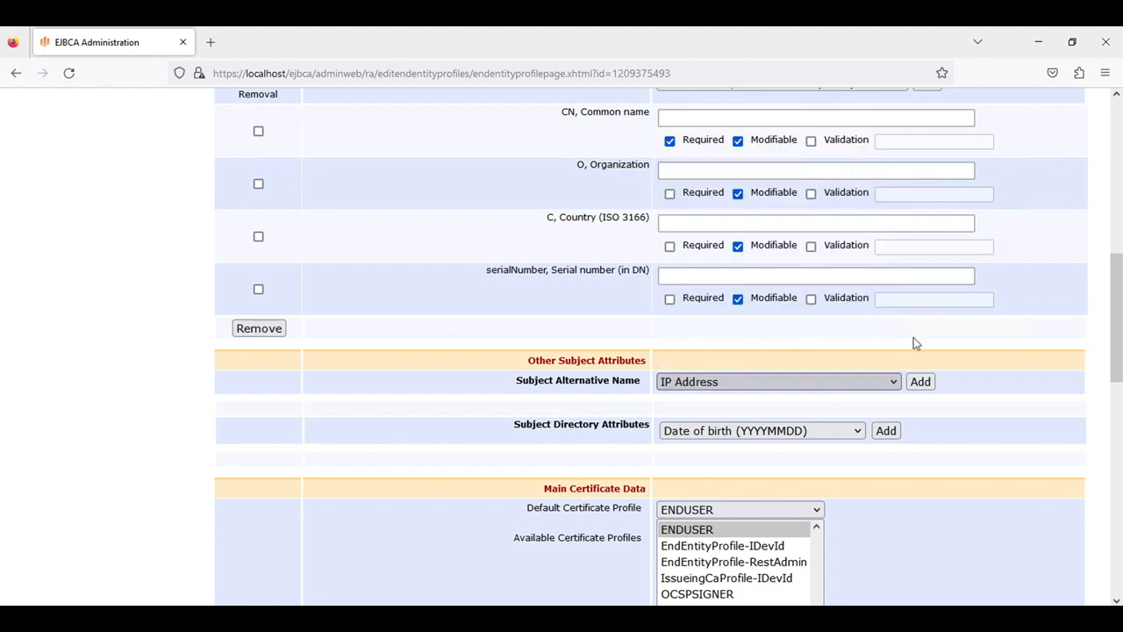
left_click(927, 389)
left_click(851, 390)
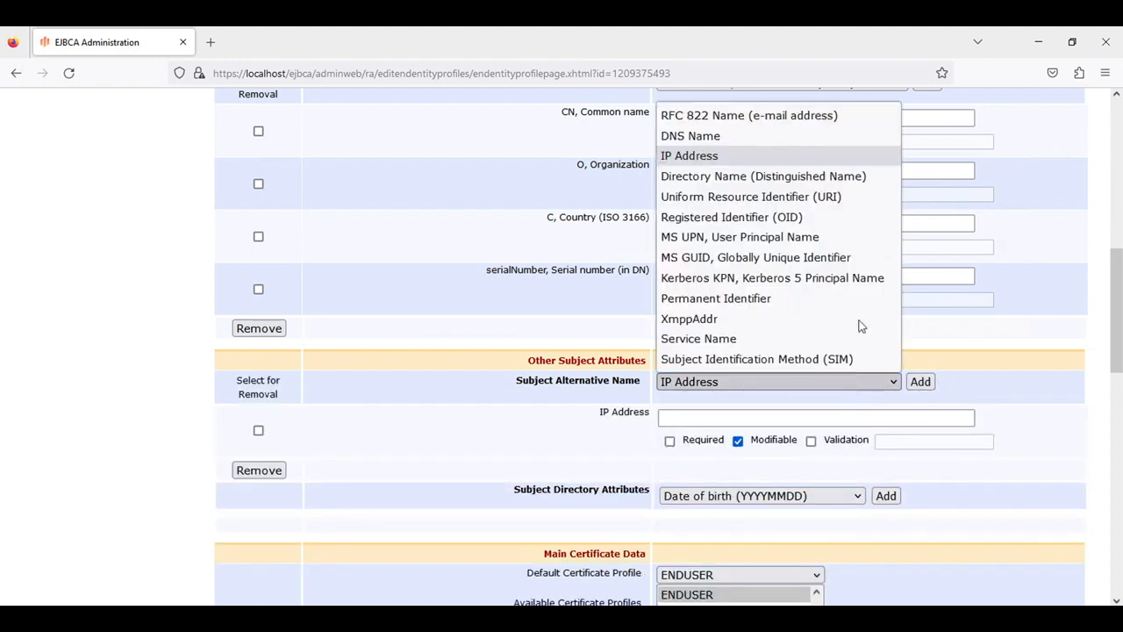
left_click(835, 200)
left_click(920, 381)
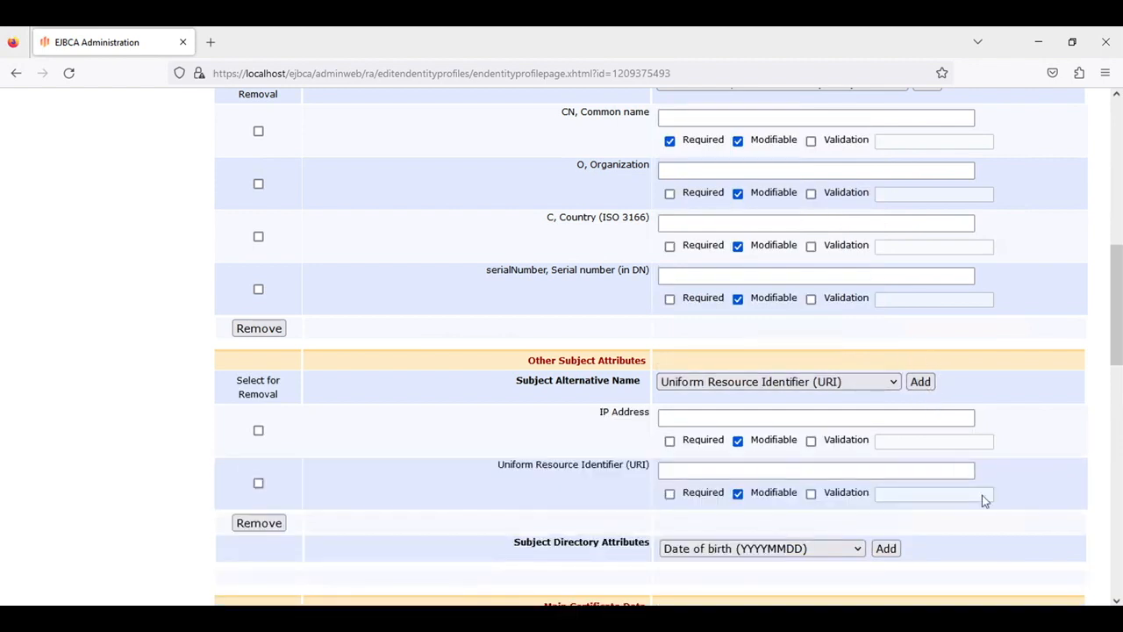
scroll(982, 494, "down", 1)
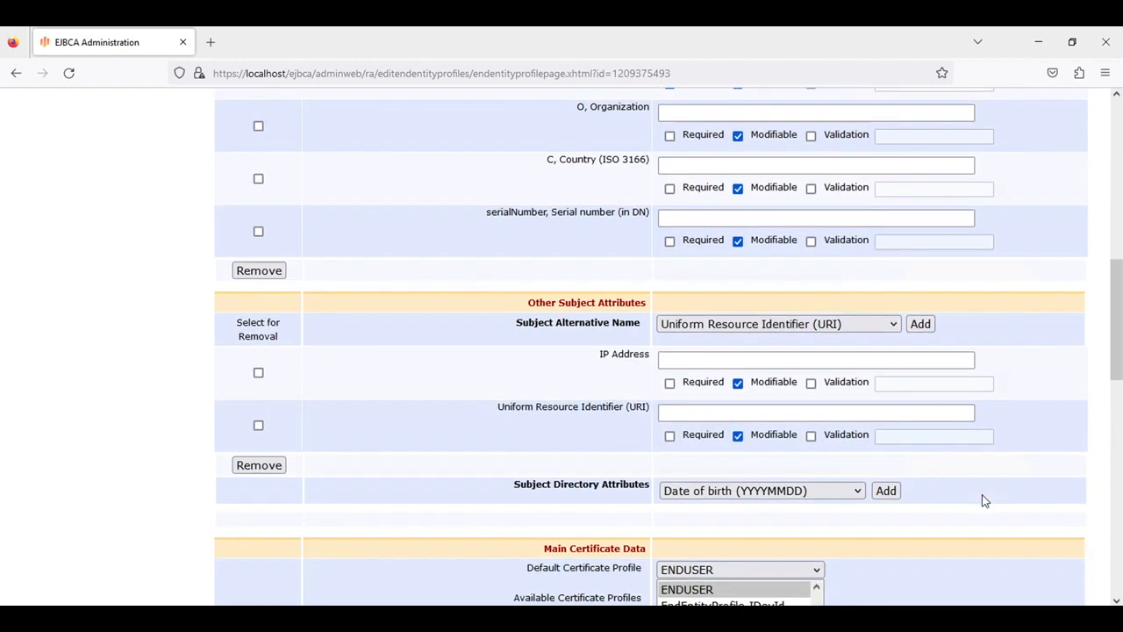
scroll(982, 500, "down", 2)
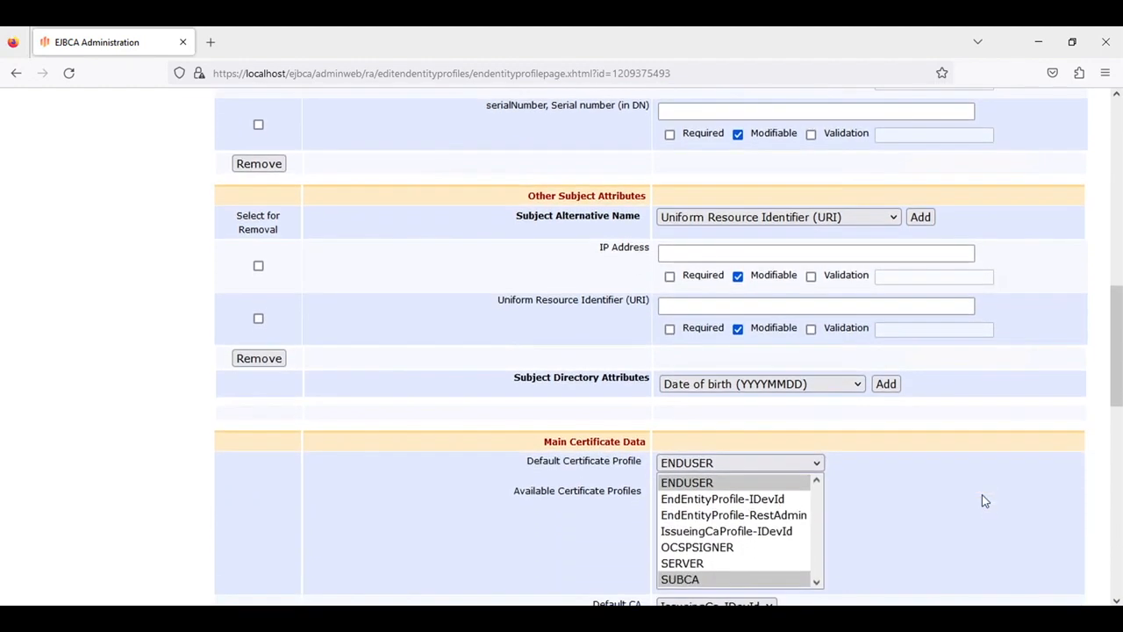
Make EndEntityProfile-IDevId the default and only available certificate profile, and IssueingCa-IDevId the only CA
left_click(765, 462)
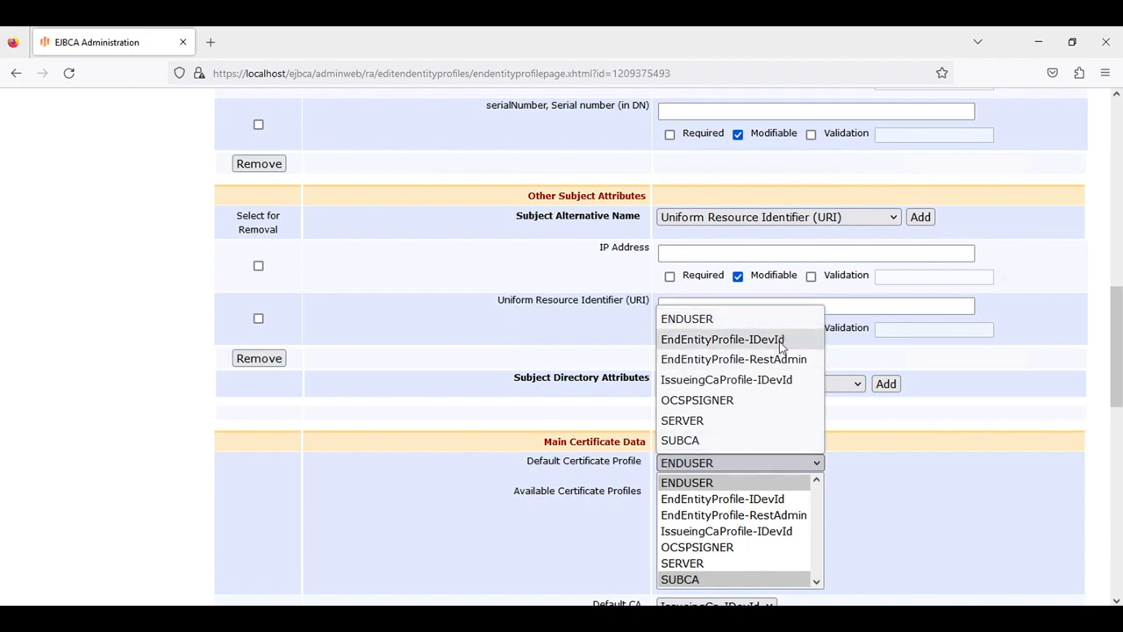
left_click(781, 346)
left_click(772, 500)
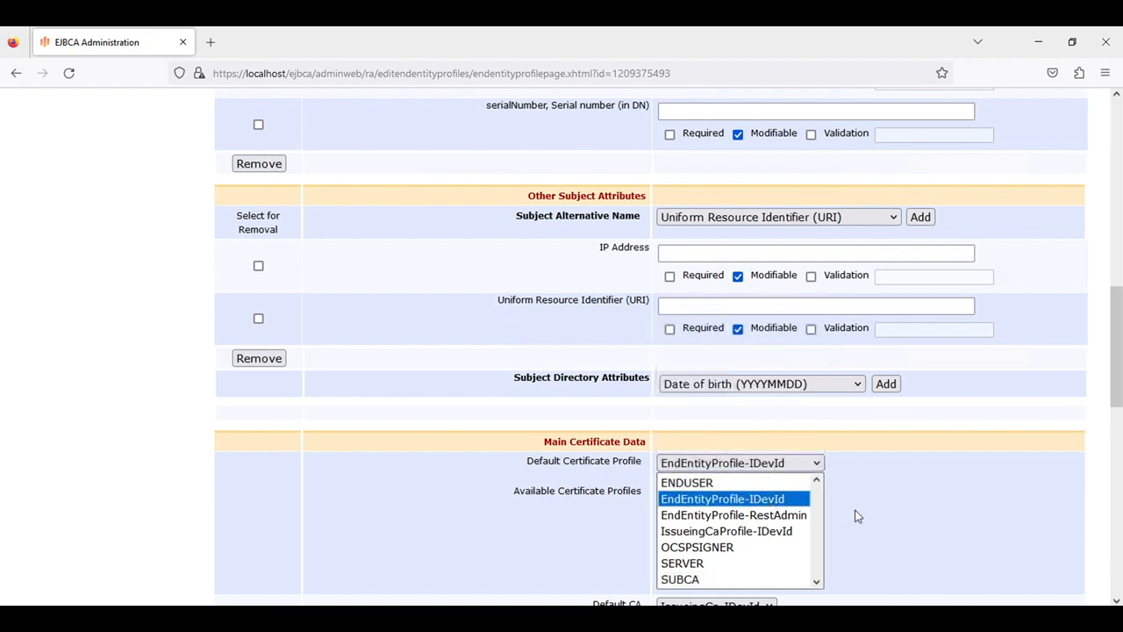
scroll(847, 509, "down", 3)
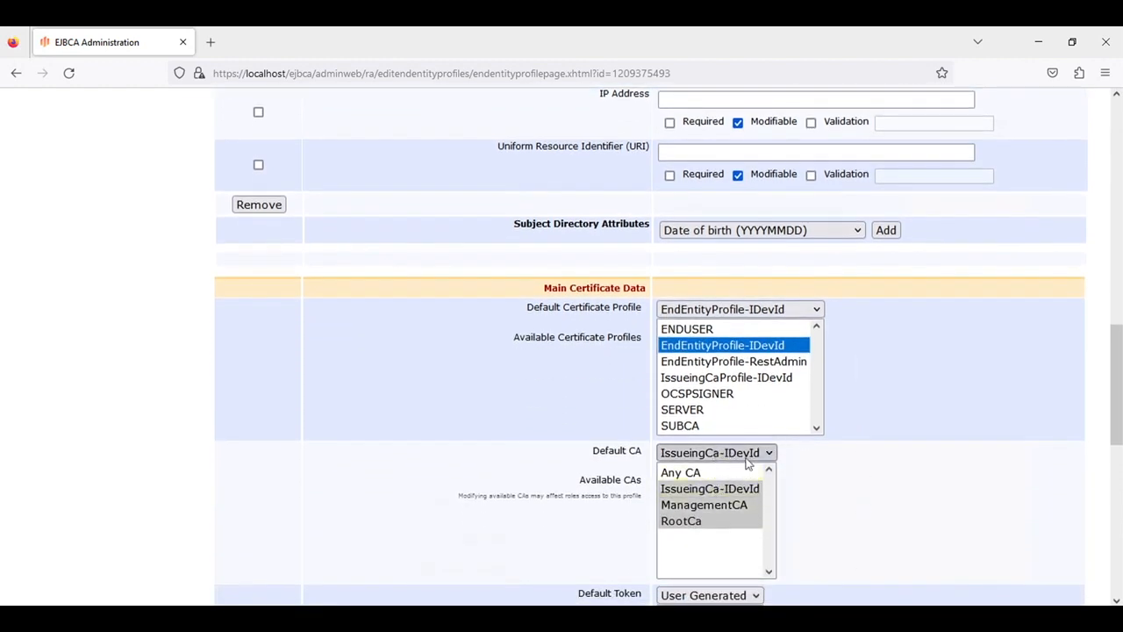
left_click(746, 488)
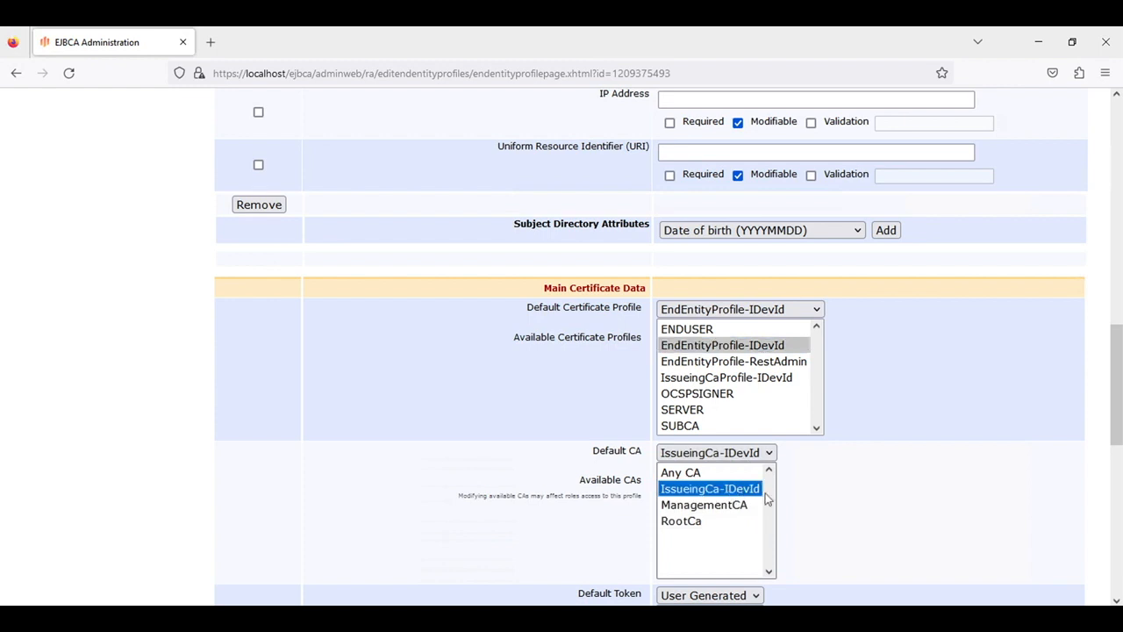
Make P12 file the default and only available token, then save the end entity profile
scroll(825, 514, "down", 1)
scroll(824, 515, "down", 2)
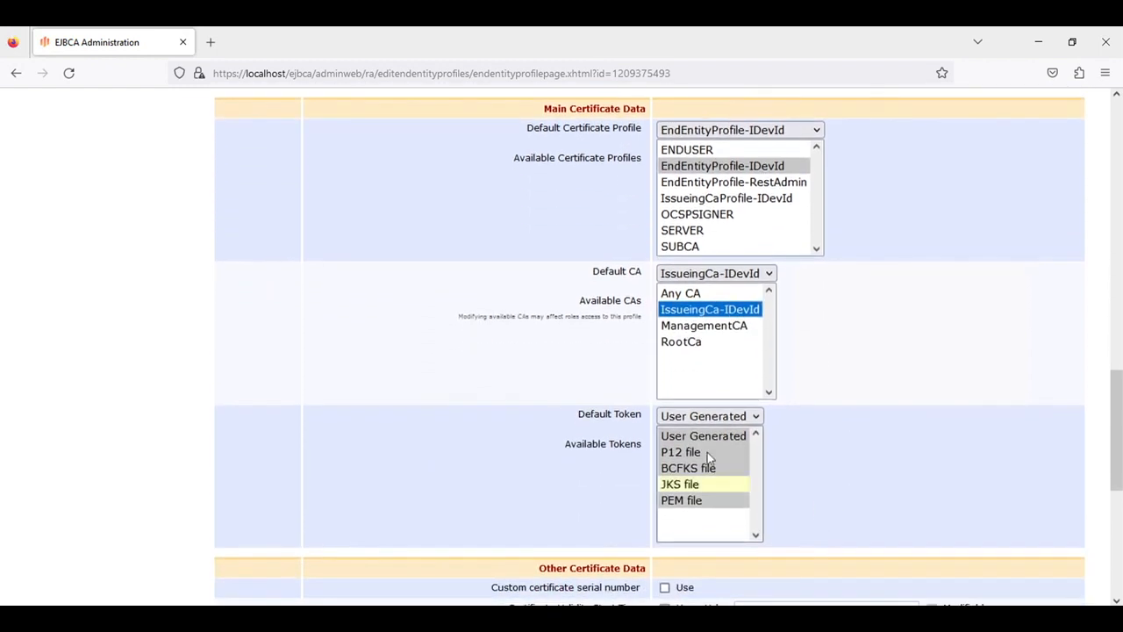
left_click(728, 417)
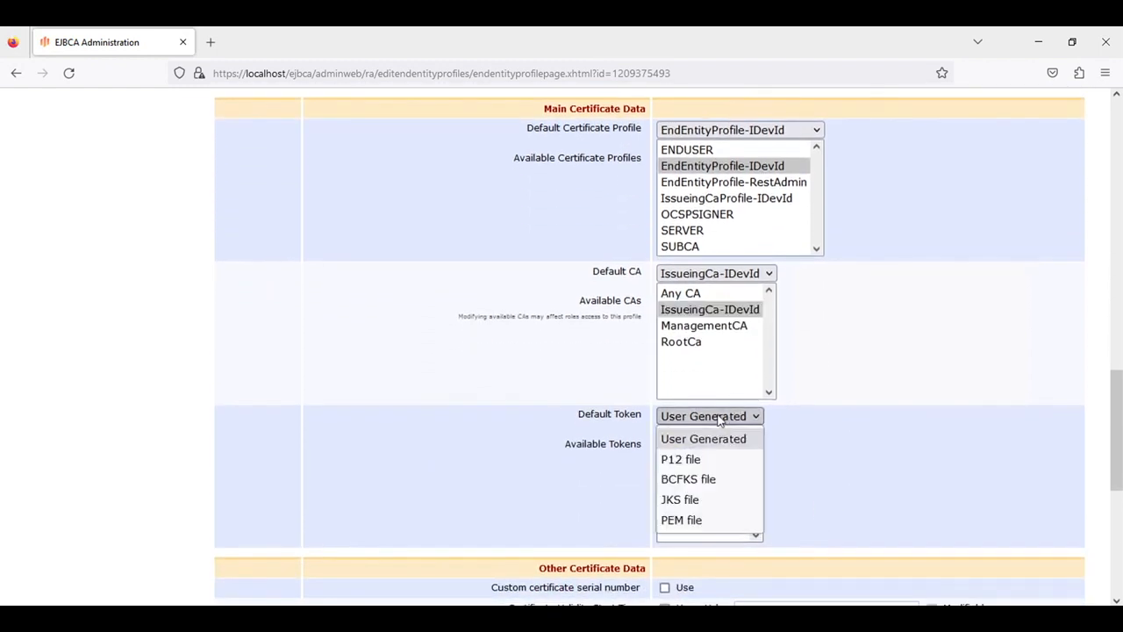
left_click(702, 462)
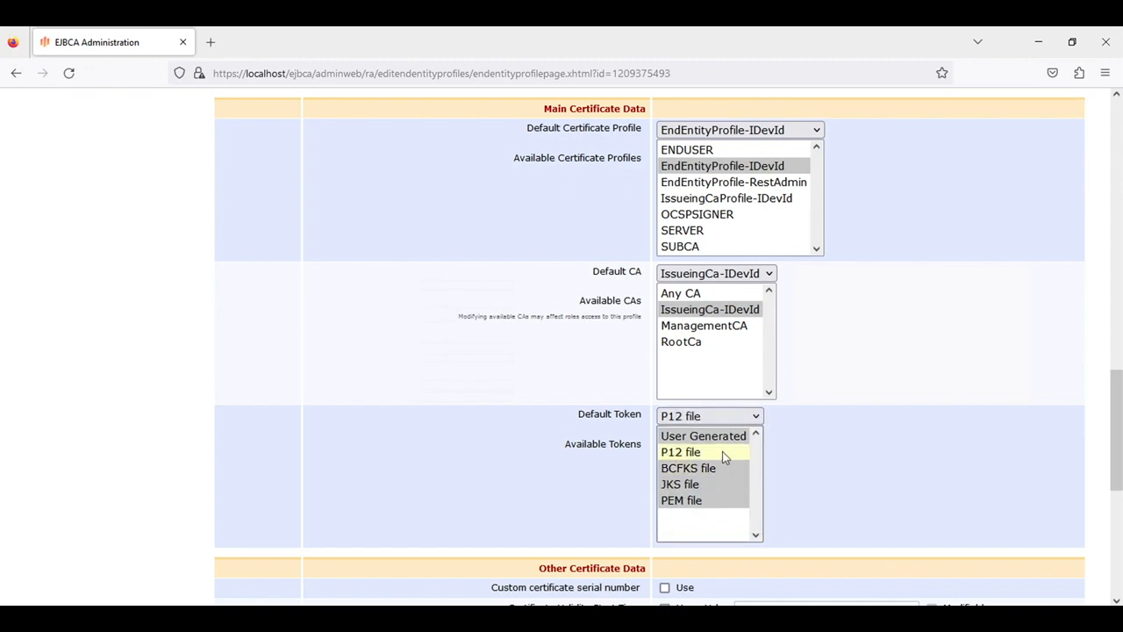
left_click(724, 454)
left_click(808, 458)
scroll(810, 462, "down", 1)
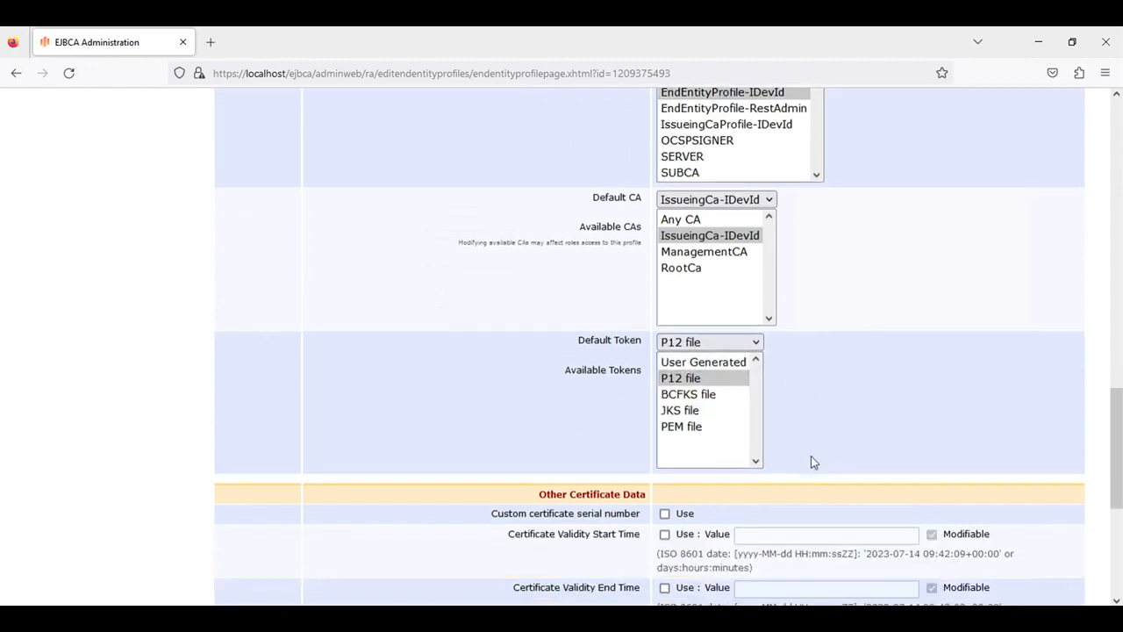
scroll(810, 462, "down", 5)
left_click(673, 566)
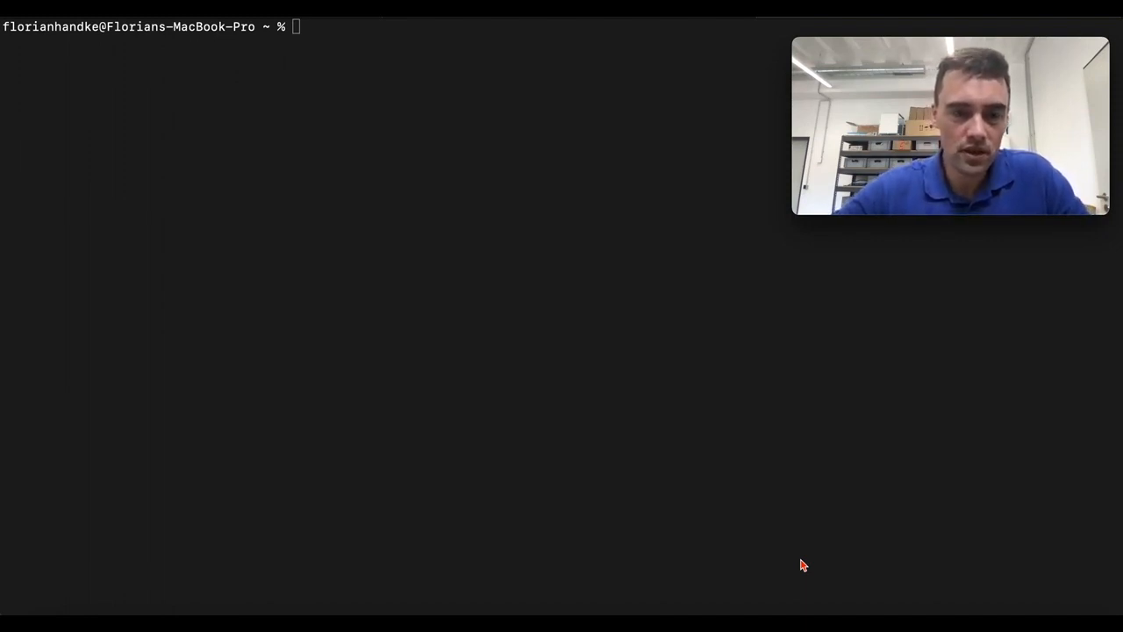
left_click(445, 298)
type("ss")
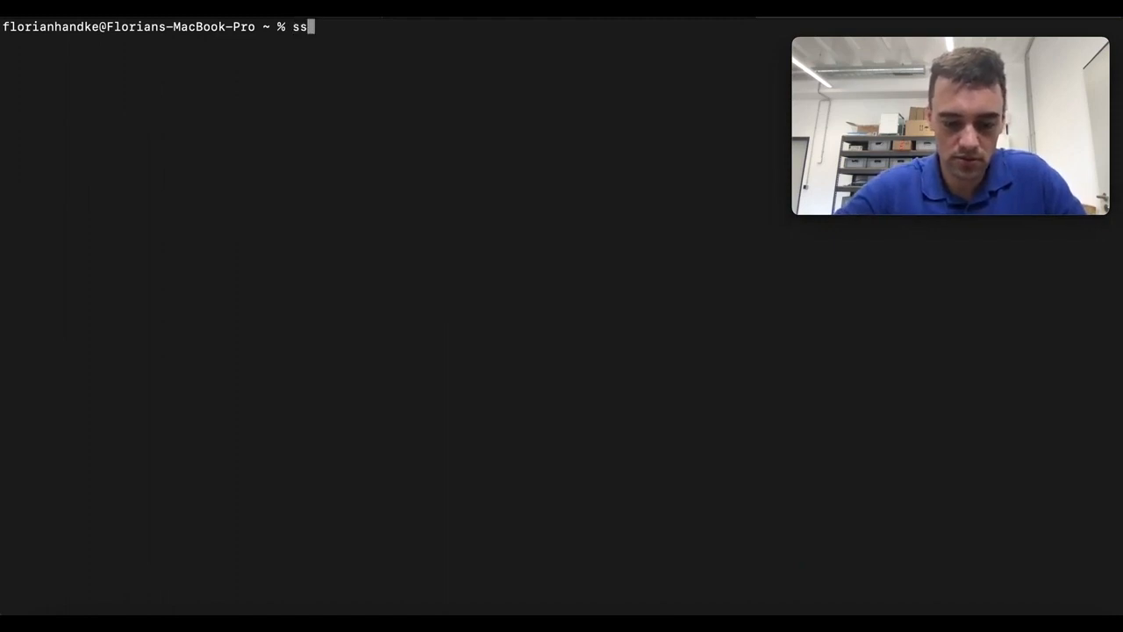
type("h admin")
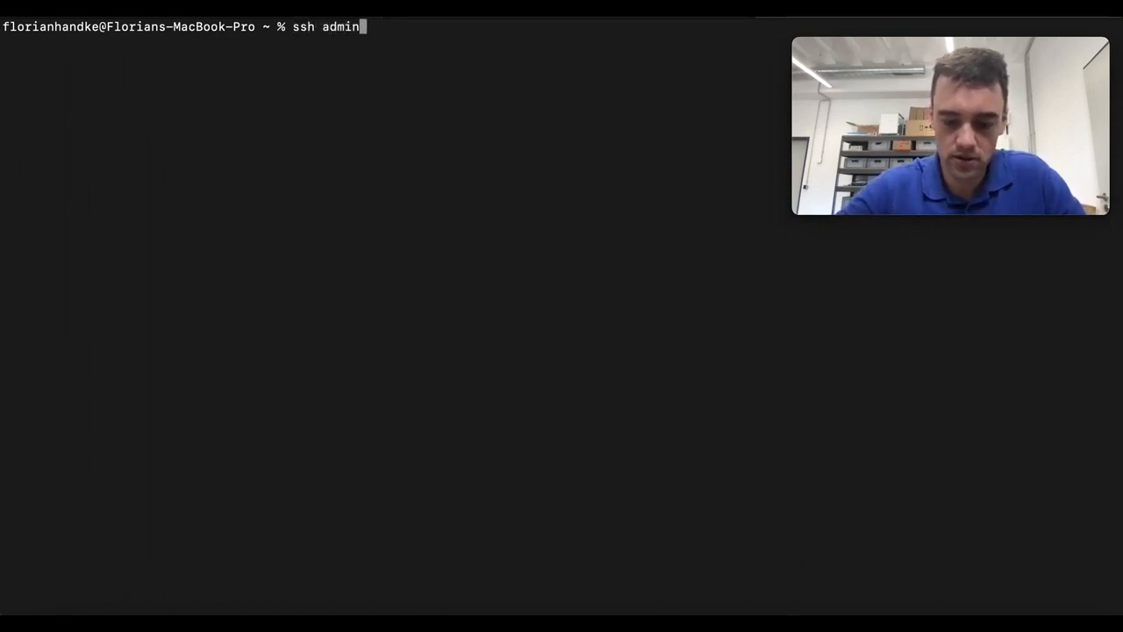
type("@10.100.13.134")
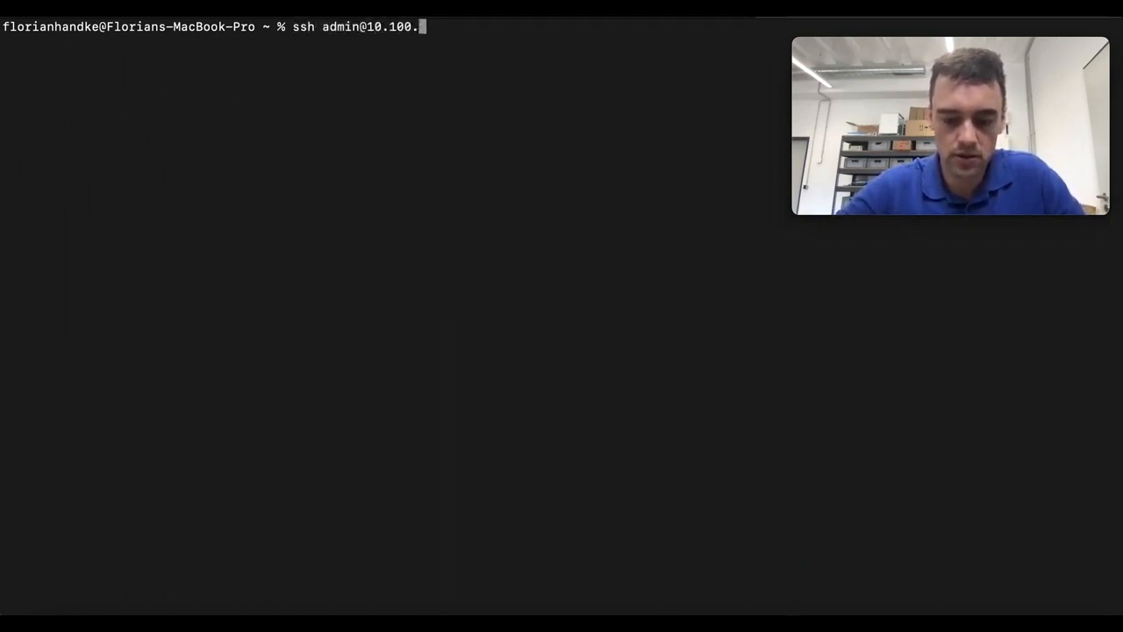
key("Return")
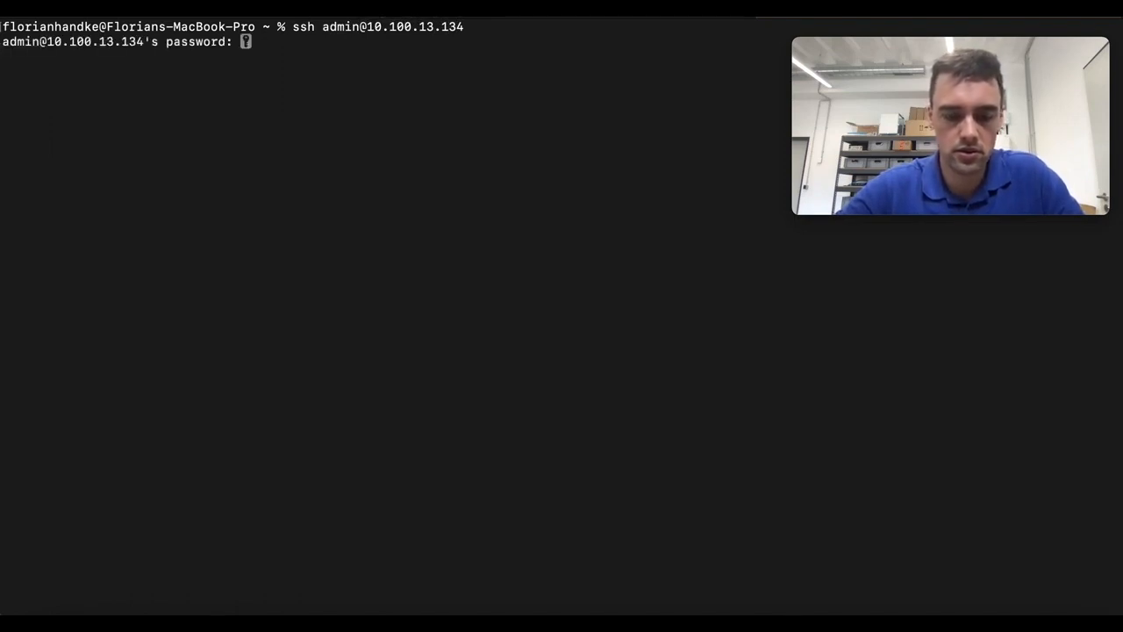
key("Return")
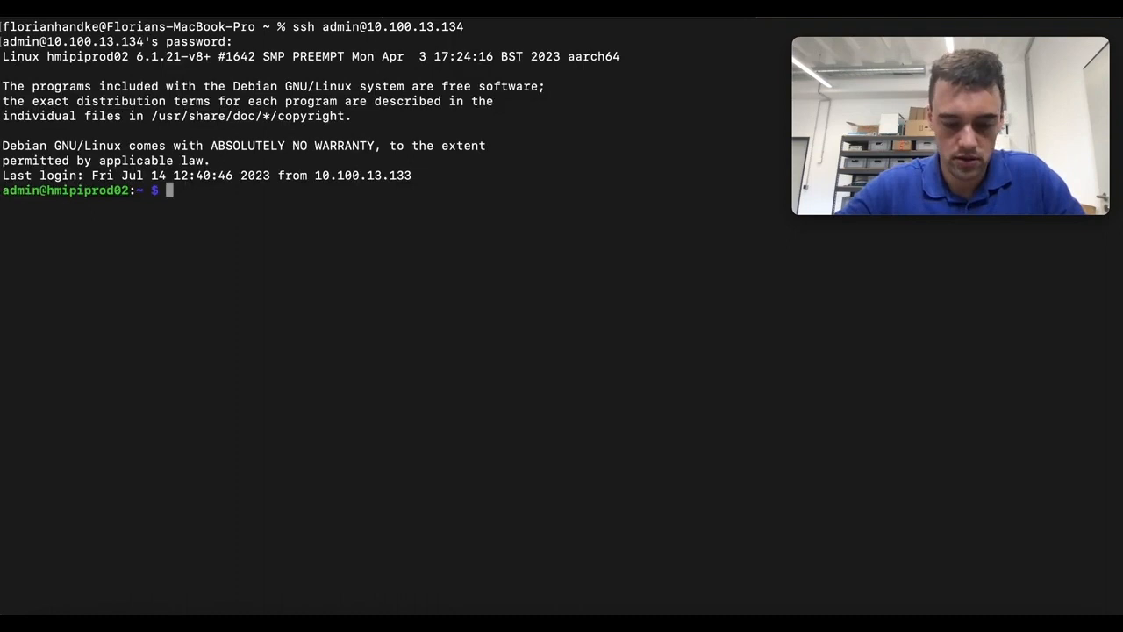
type("cd d")
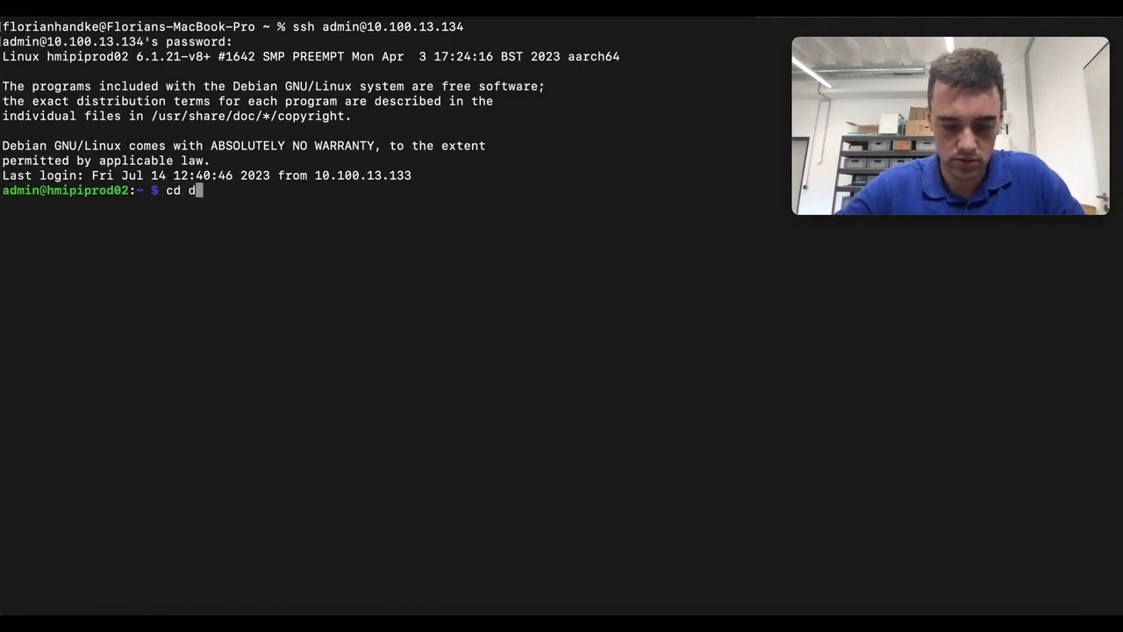
type("evid_a")
Change directory to devid_api/app/apis/adapters using Tab completion
key("Tab")
type("a")
key("Tab")
type("a")
key("Tab")
type("a")
key("Tab")
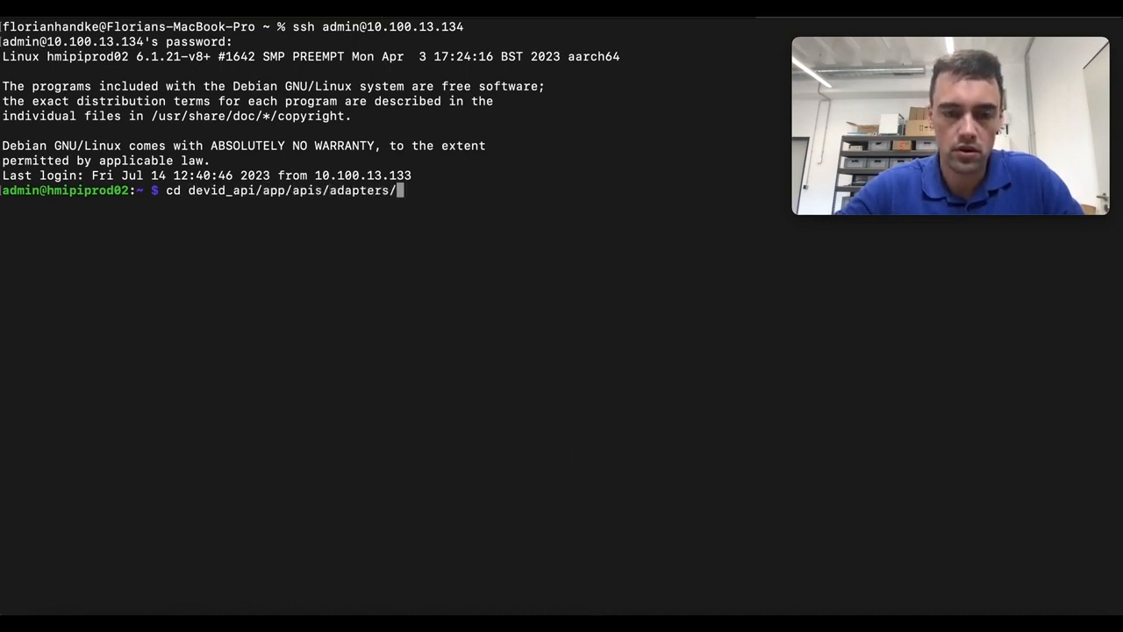
key("Return")
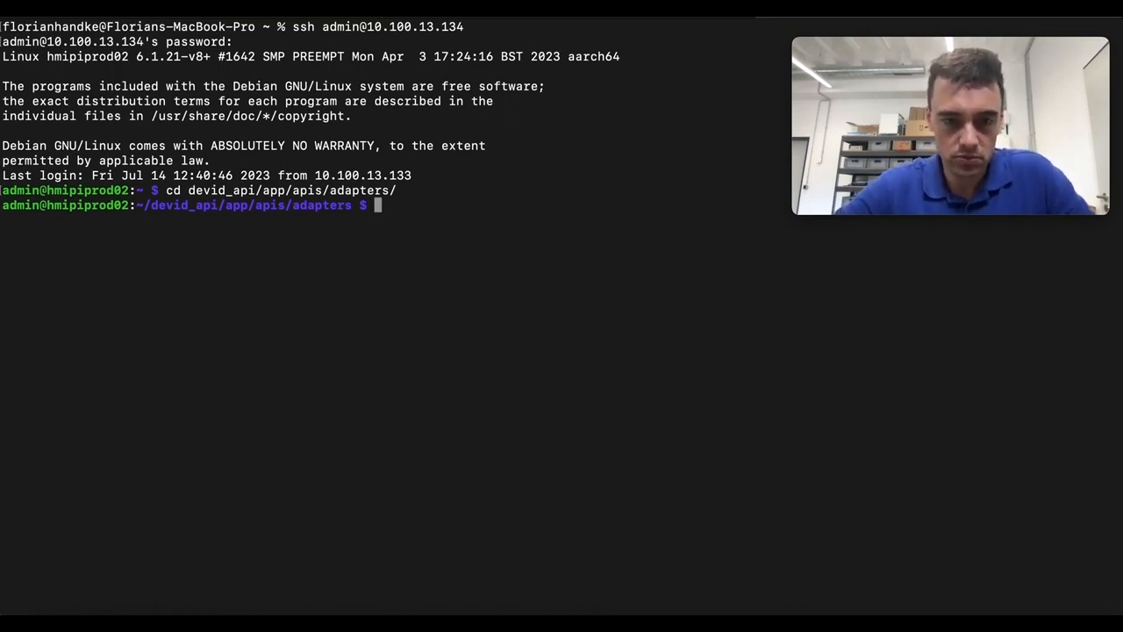
Run python _bootstrap_idev.py to start the IDevID bootstrap
type("pyt")
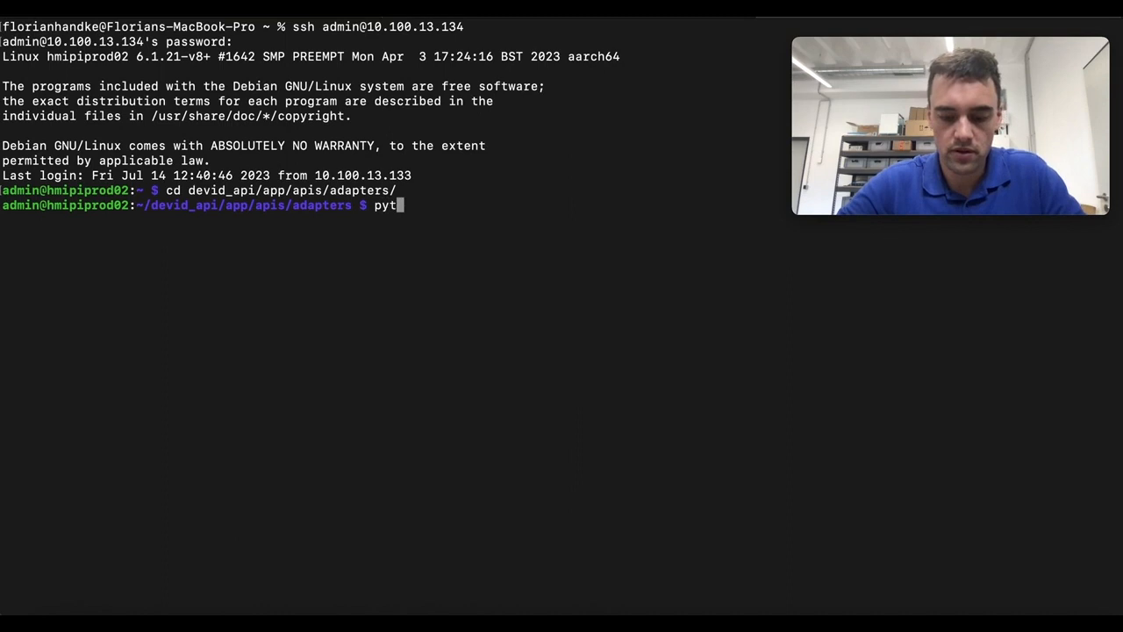
type("hon _bo")
key("Tab")
type("i")
key("Tab")
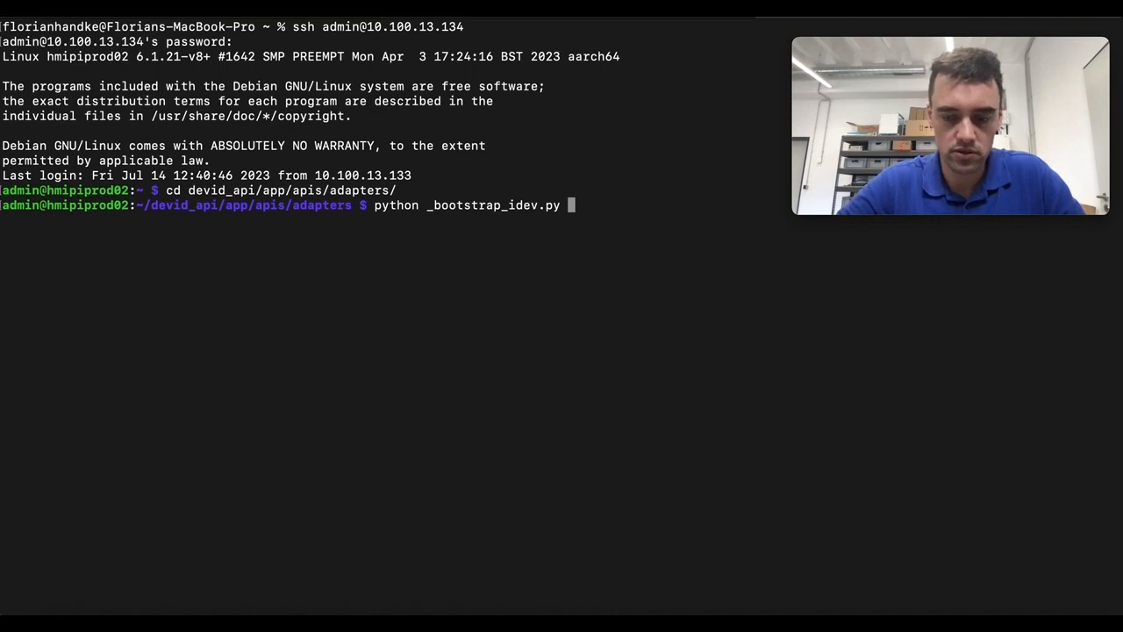
key("Return")
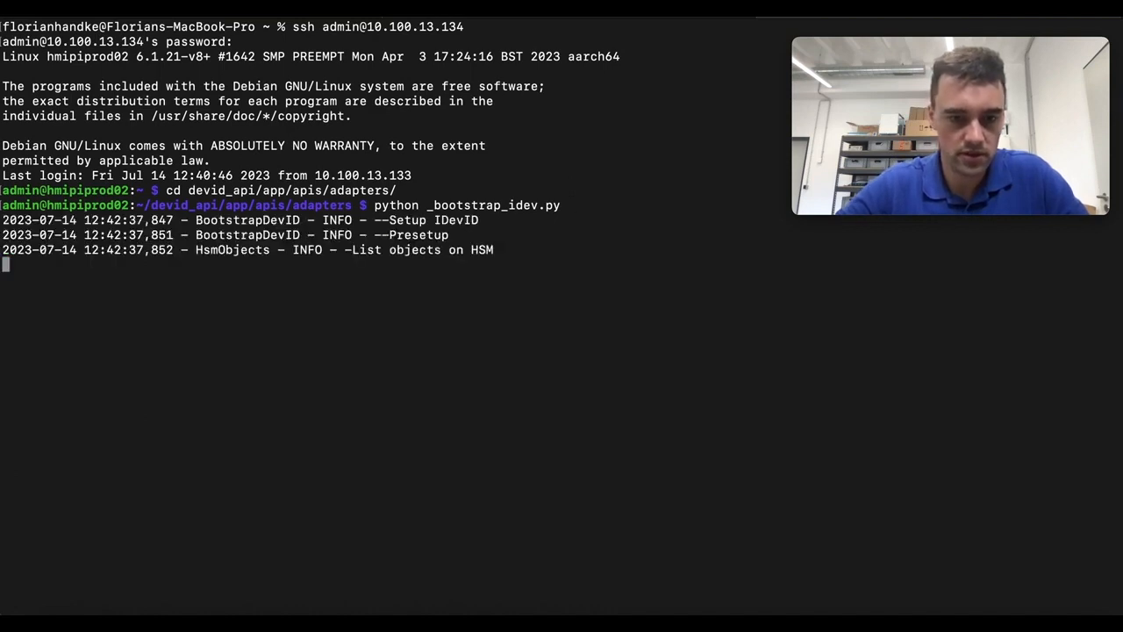